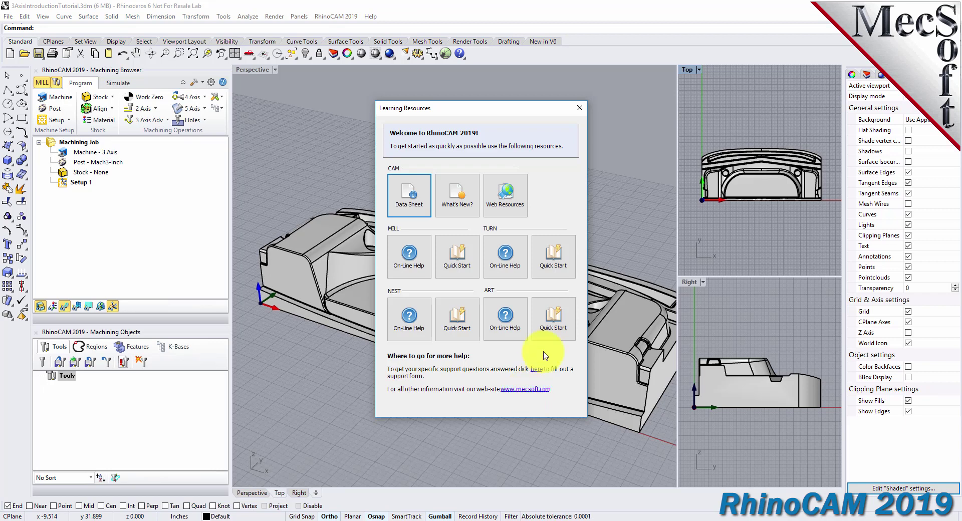
Step: Dismiss the Learning Resources window and check the model units and tolerances in the Rhino document options
click(580, 109)
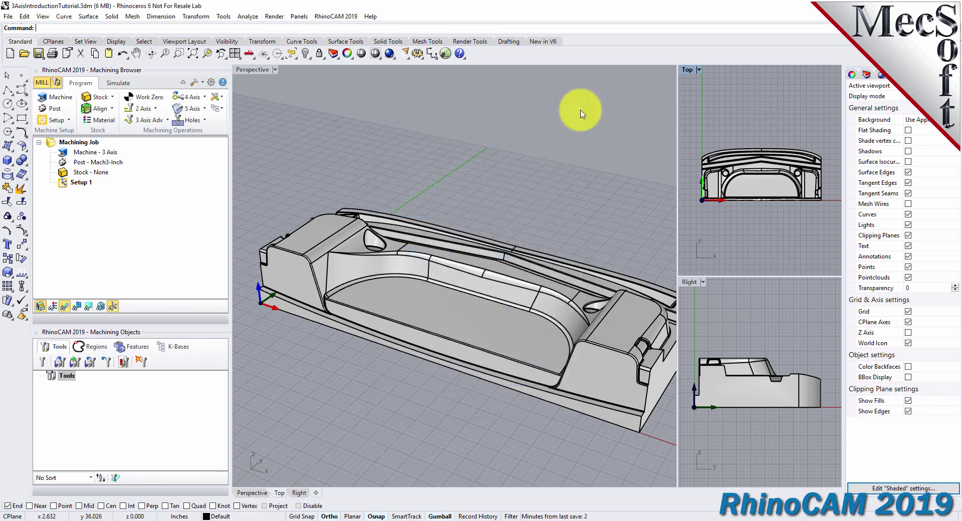
right_drag(481, 370, 424, 289)
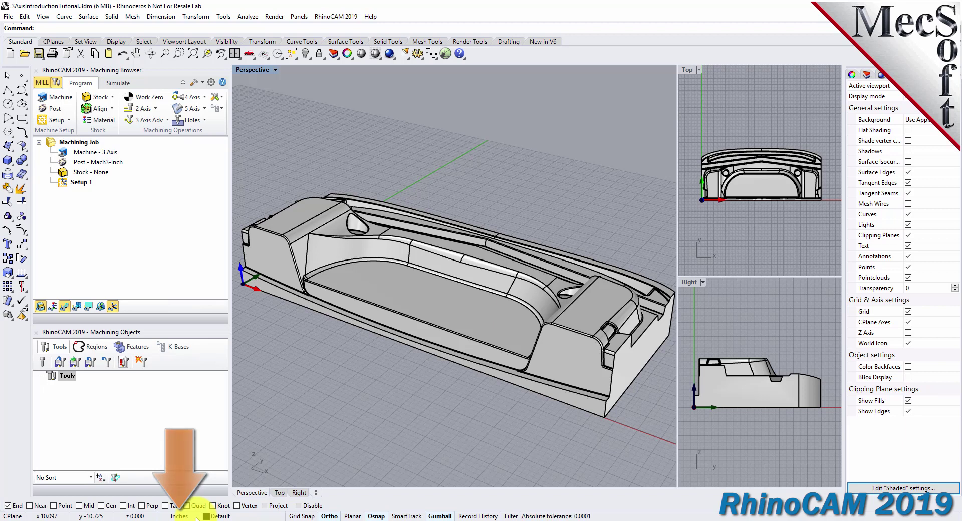
click(192, 516)
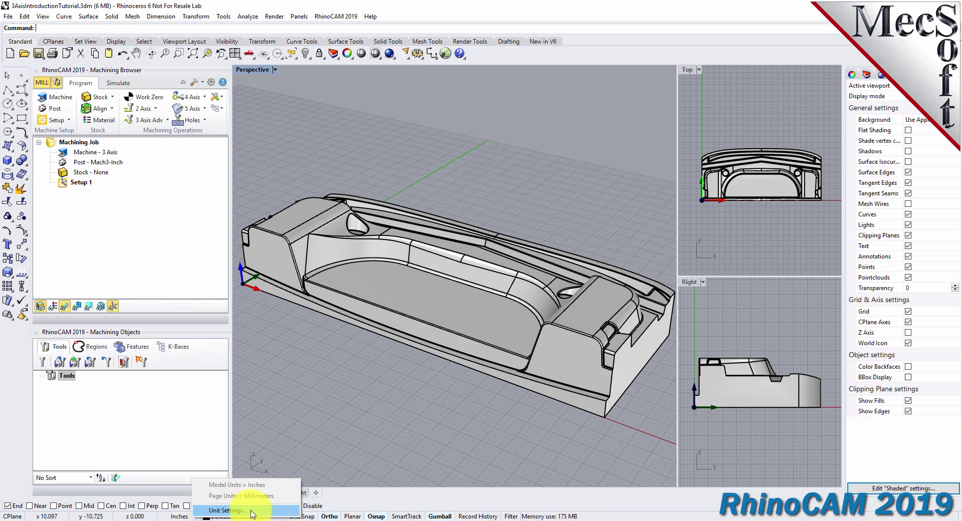
click(224, 16)
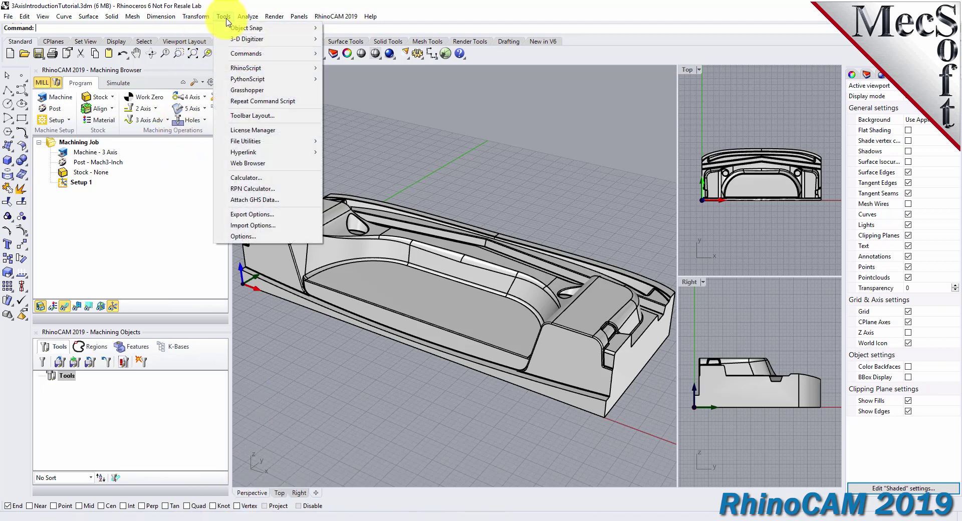
click(240, 236)
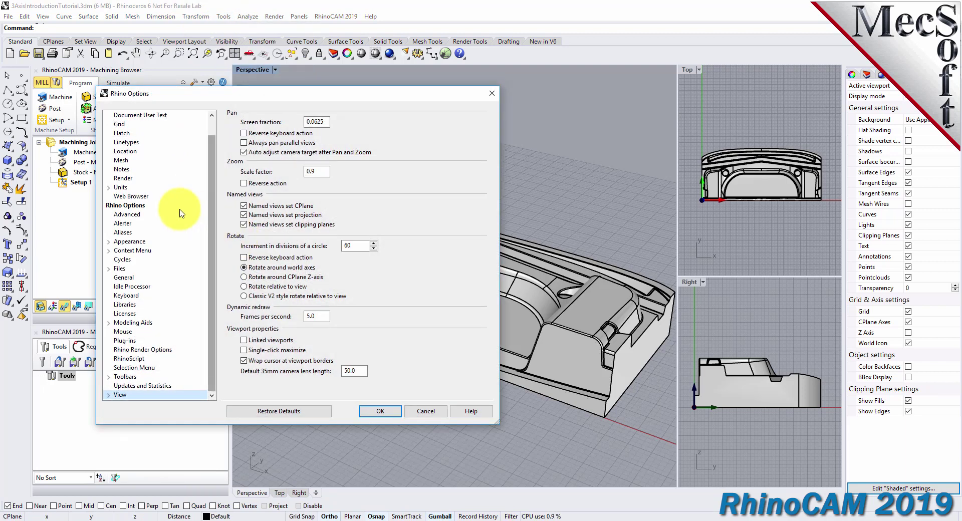
click(122, 188)
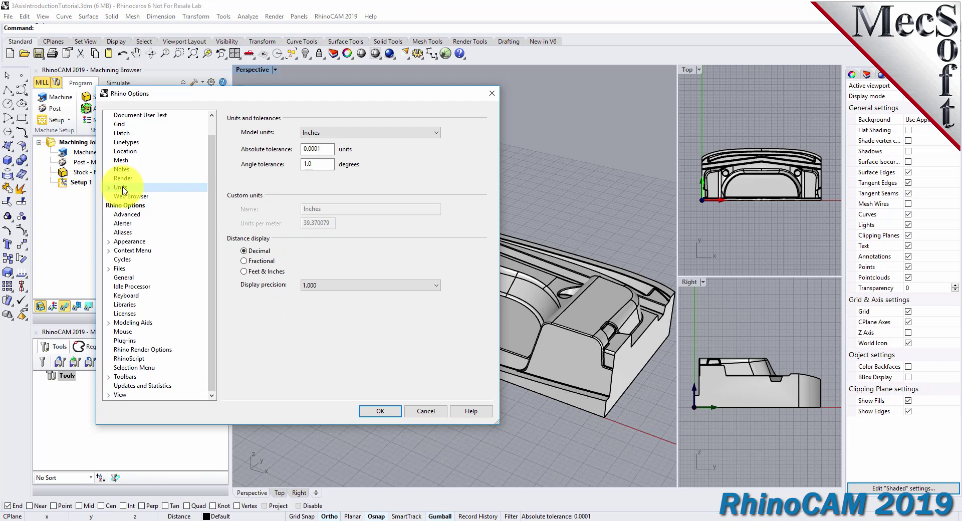
click(422, 414)
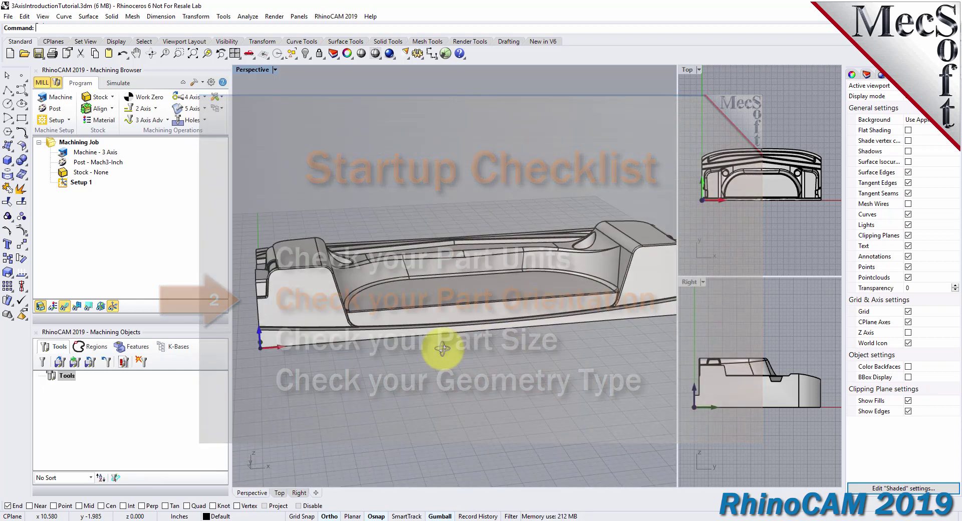
Step: Check the part's orientation, and its length, width and height by copying the model bounding box into a temporary box stock
right_drag(340, 356, 342, 357)
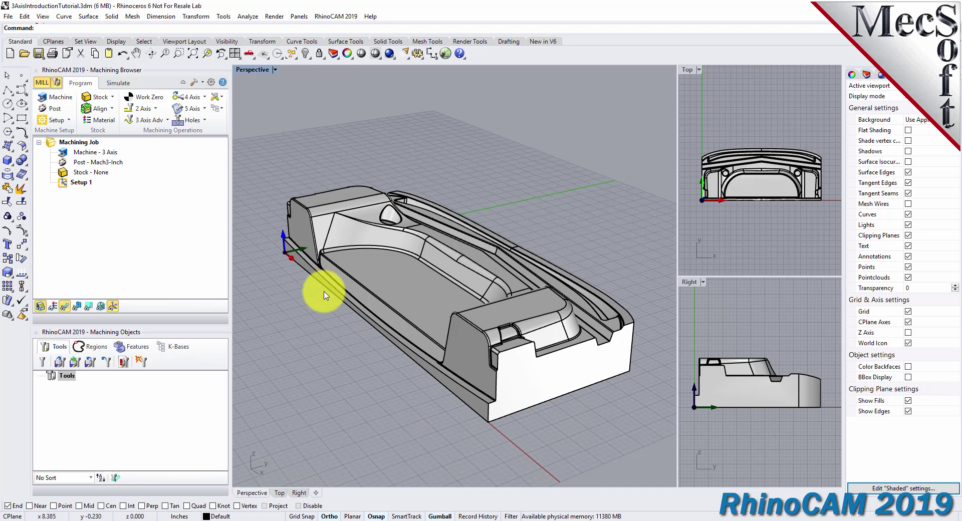
right_drag(279, 266, 340, 343)
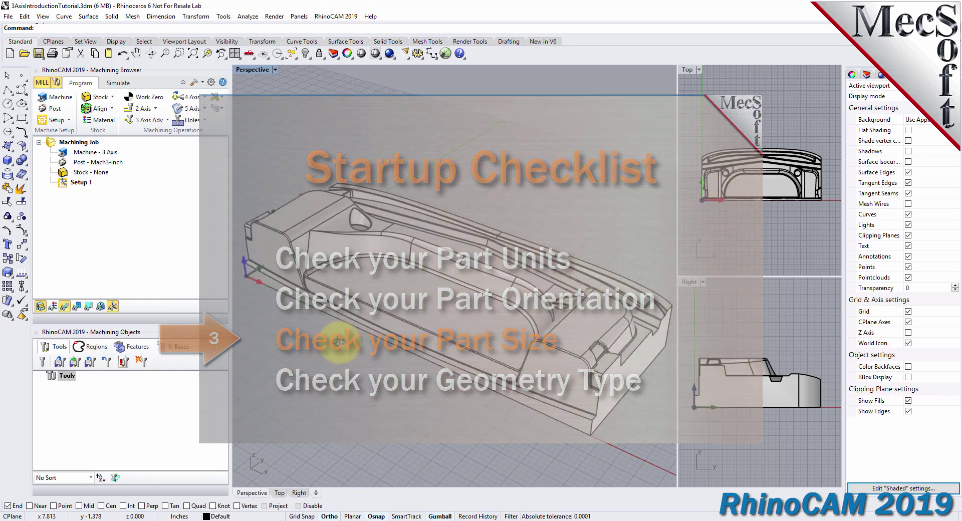
double_click(62, 172)
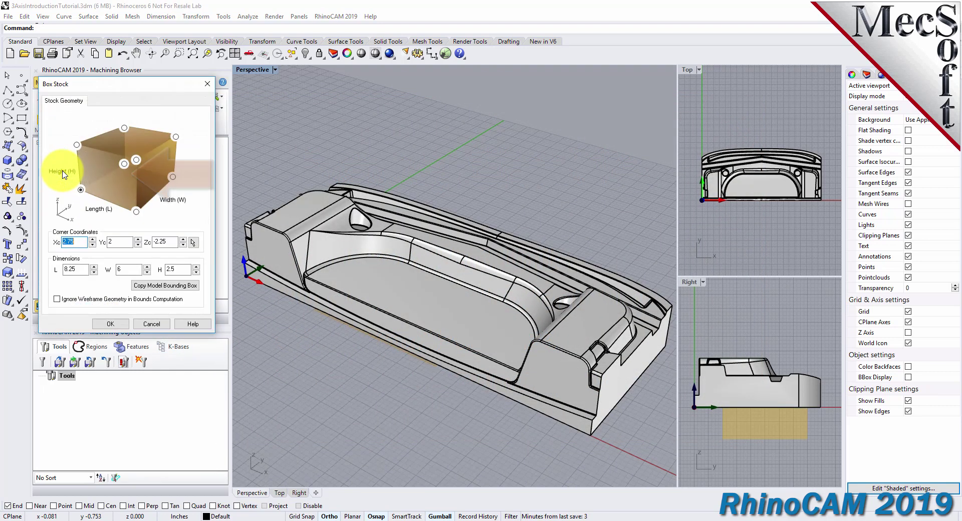
click(163, 286)
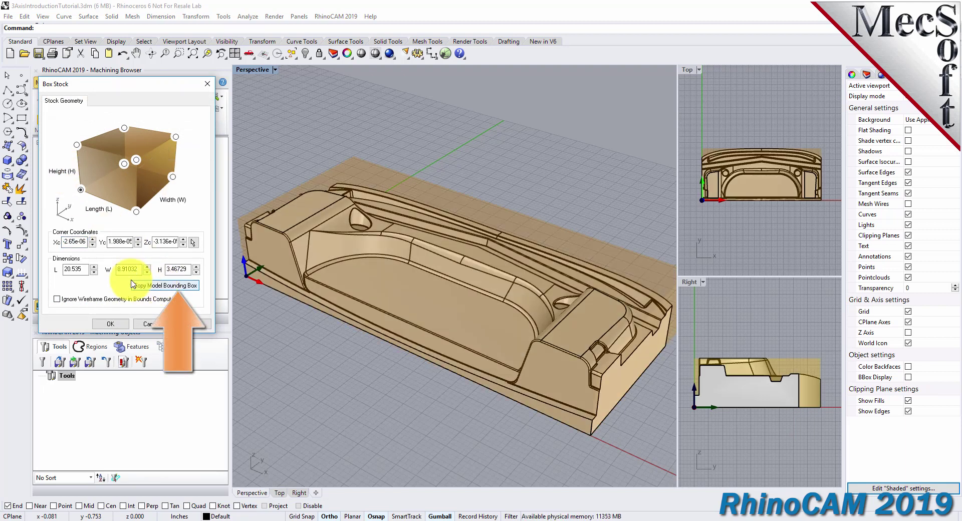
drag(76, 269, 53, 269)
drag(134, 269, 119, 269)
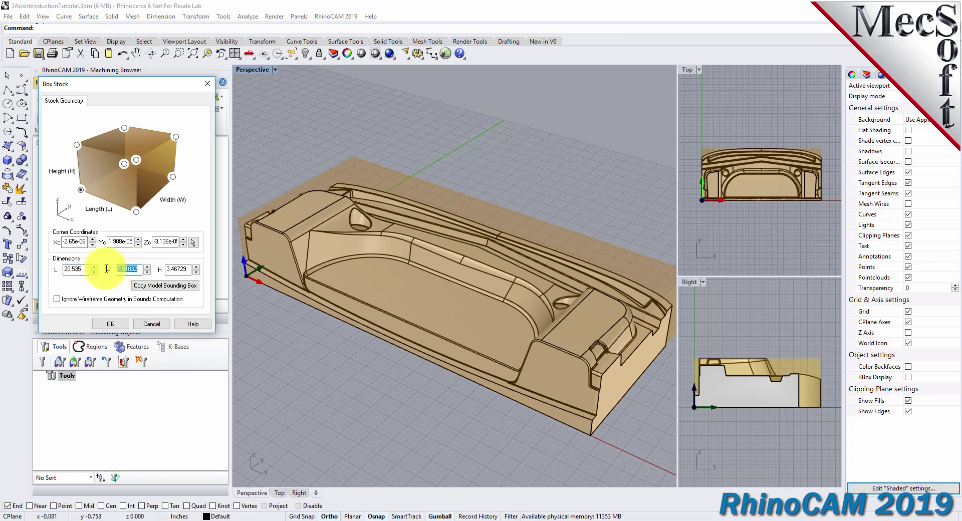
drag(188, 270, 165, 269)
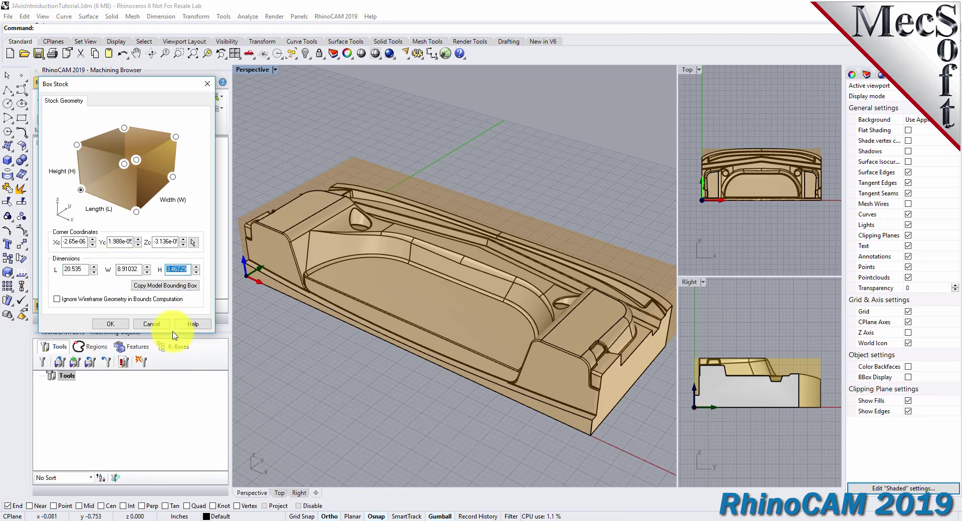
click(152, 324)
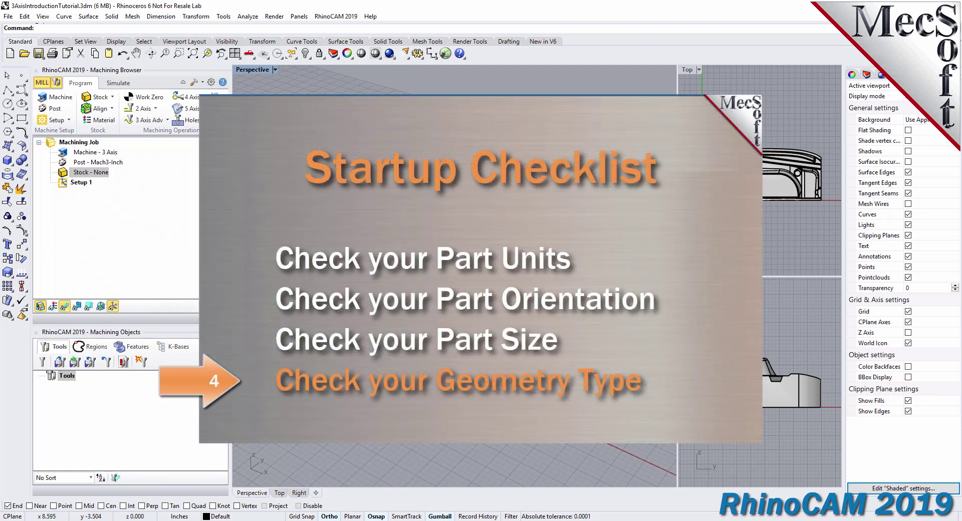
Step: Check the geometry type of the part's large recessed floor surface in its object properties
click(411, 308)
click(852, 74)
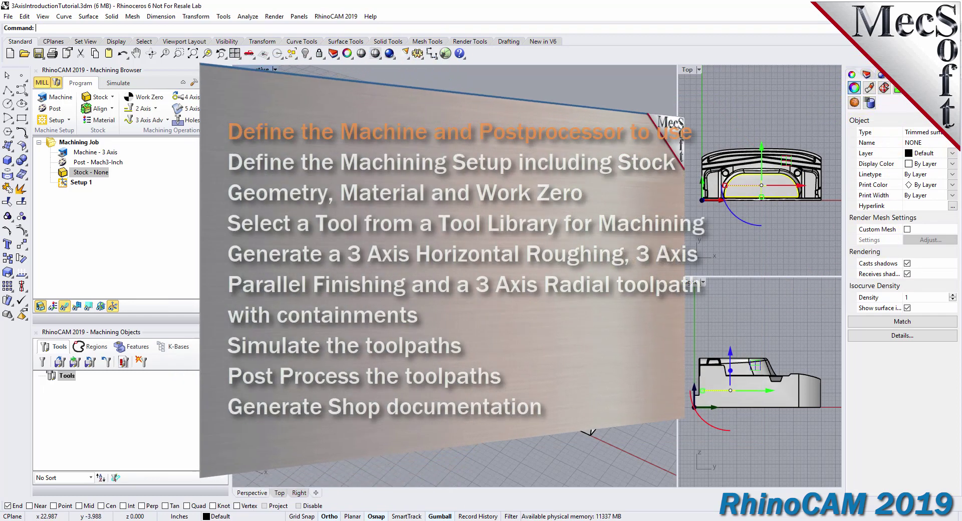
click(881, 74)
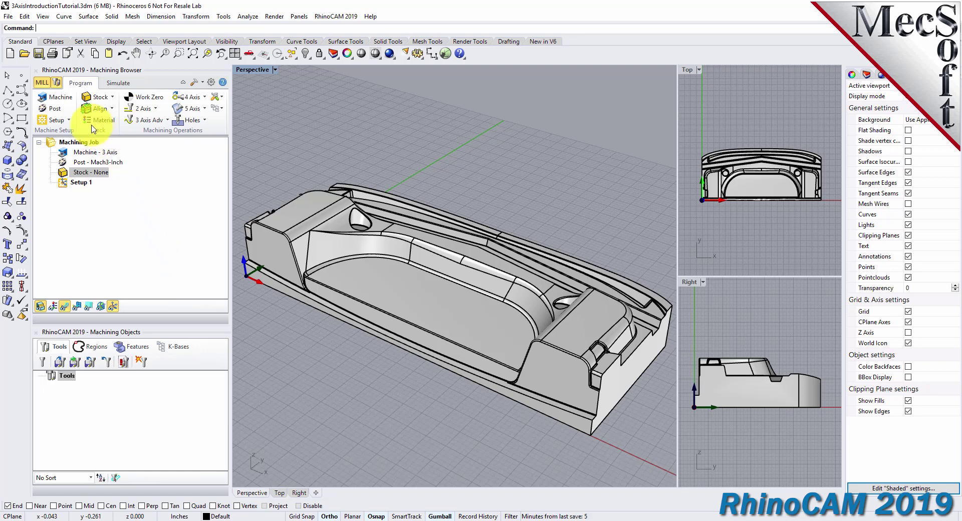
Step: Define the machine tool manually as a 3 Axis machine
click(61, 98)
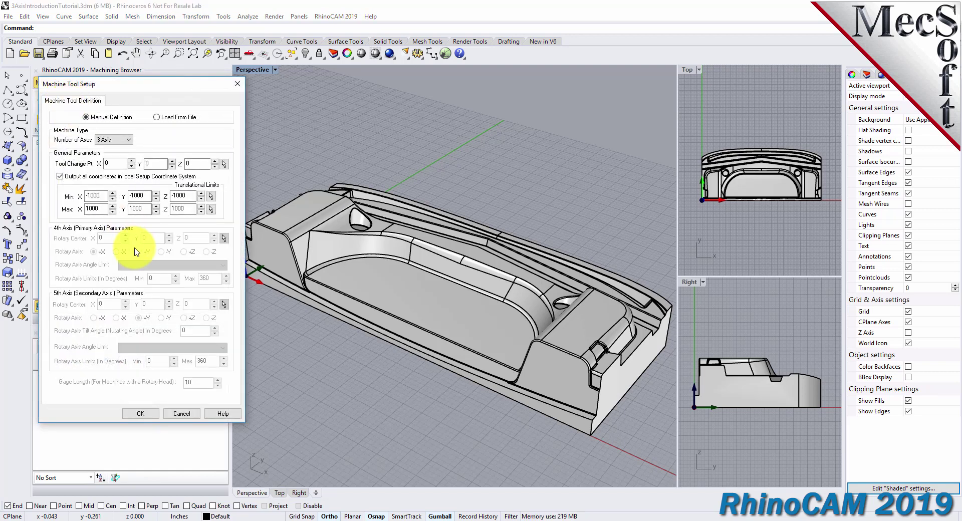
click(126, 141)
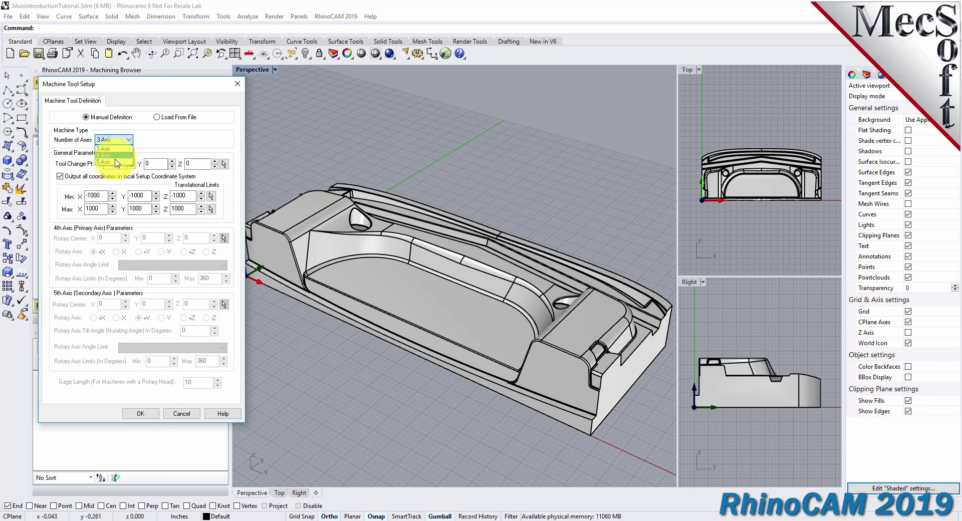
click(118, 150)
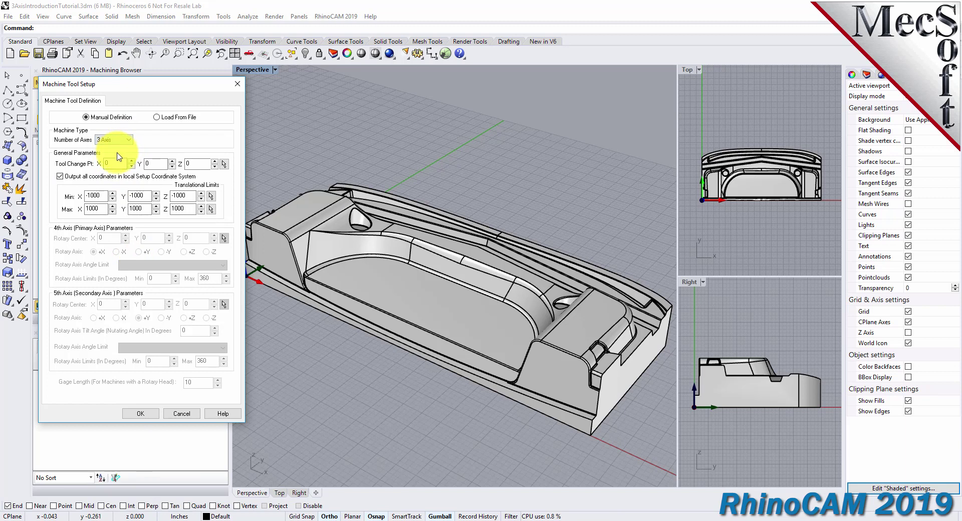
click(140, 412)
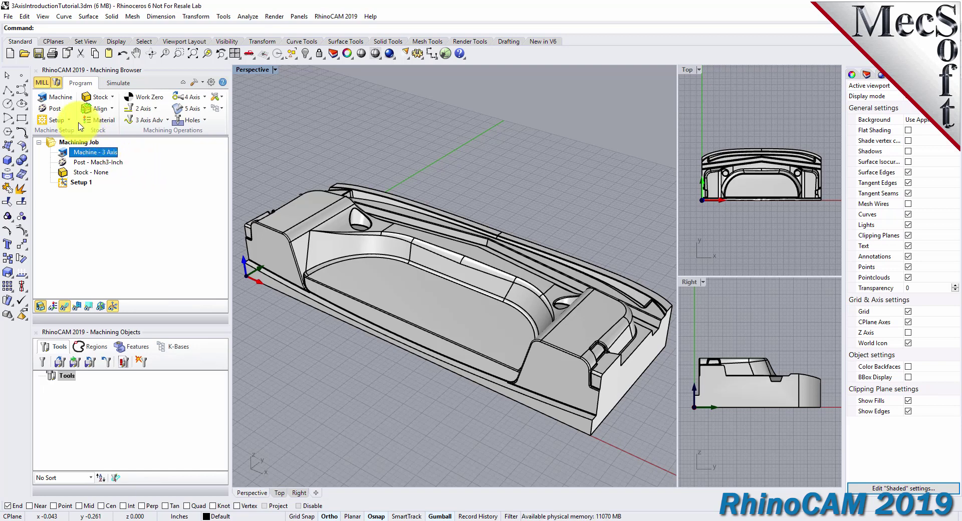
Step: Set the current post processor to Haas with .nc as the posted file extension
click(58, 110)
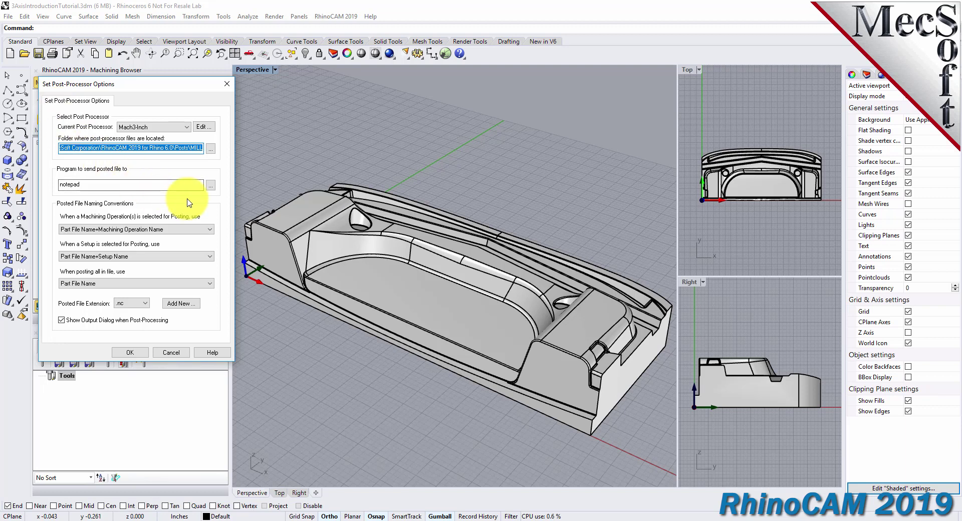
click(188, 128)
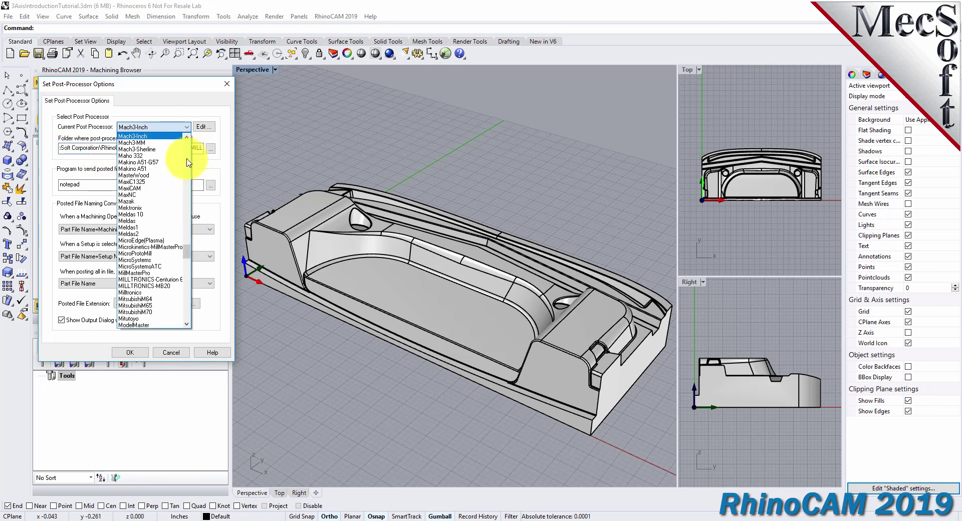
drag(187, 251, 189, 215)
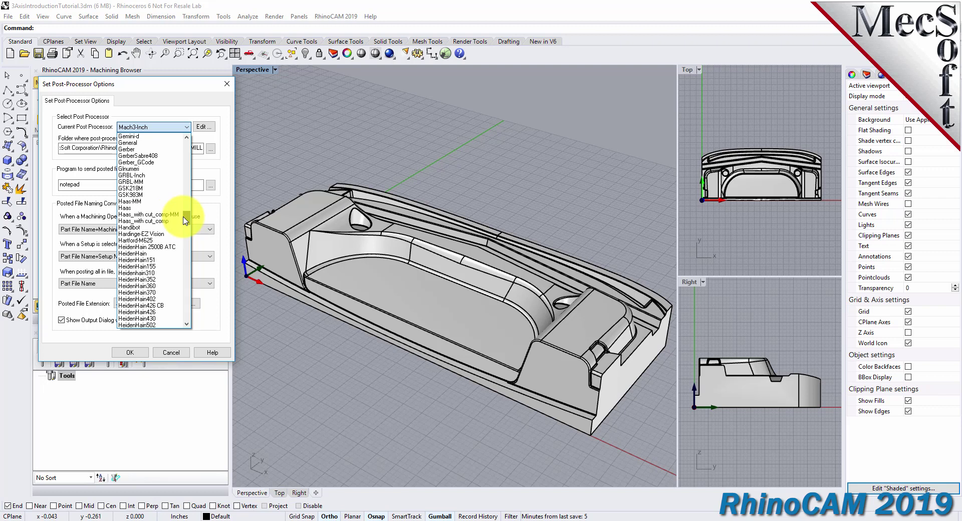
click(129, 208)
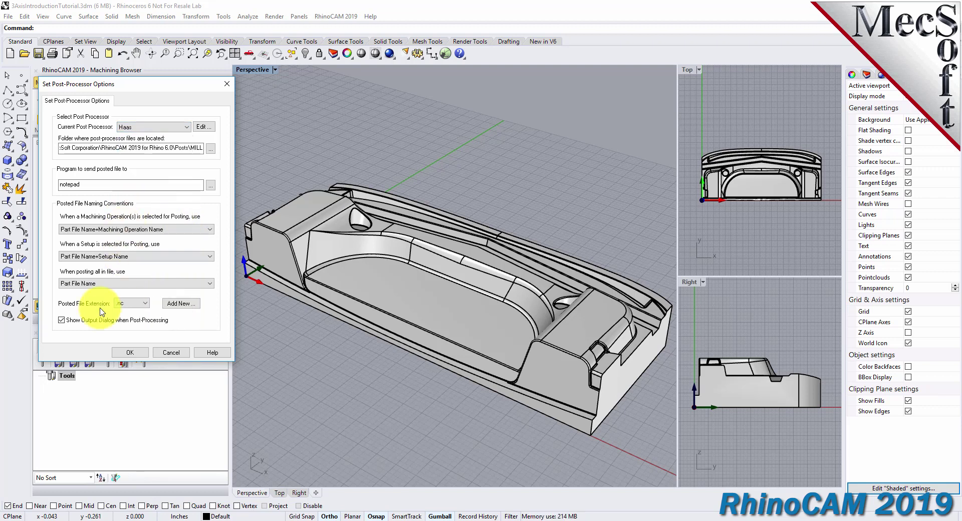
click(143, 304)
click(144, 304)
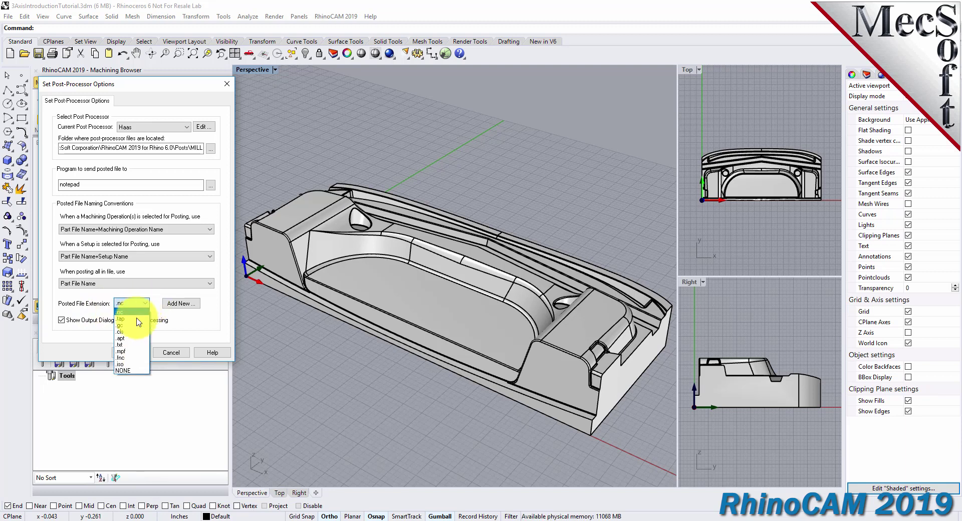
click(124, 313)
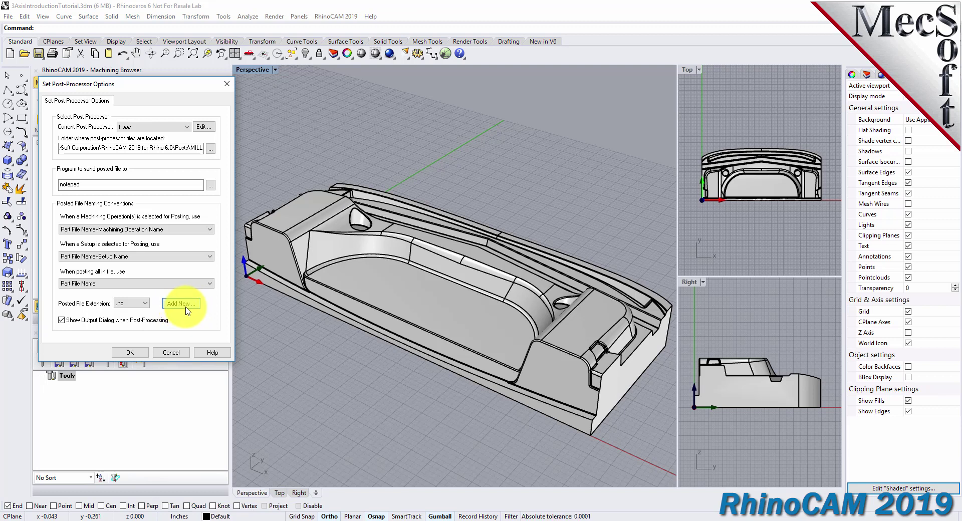
click(139, 356)
click(63, 162)
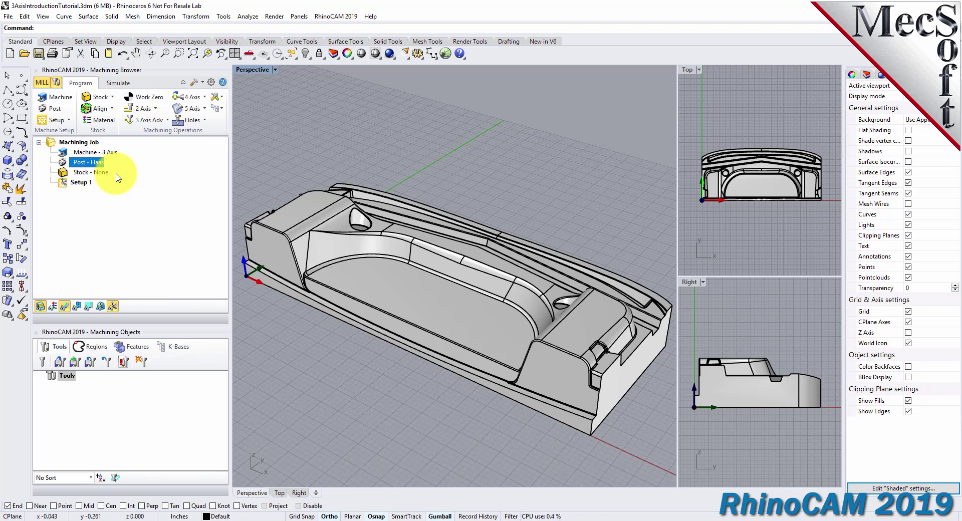
click(78, 182)
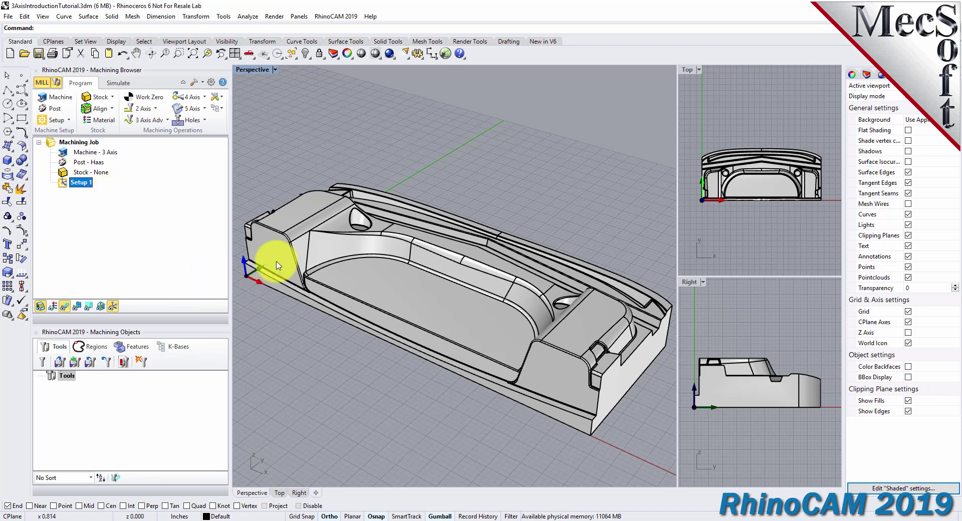
click(101, 307)
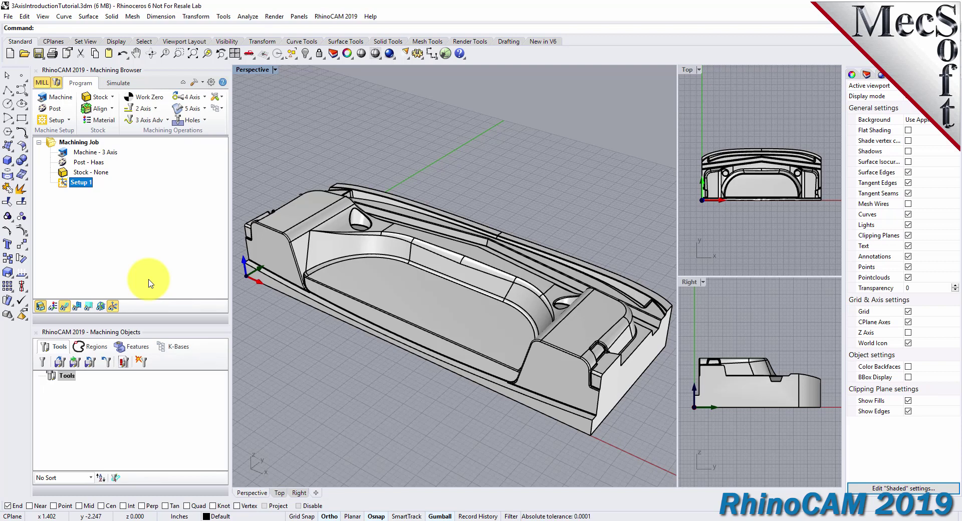
Step: Create a box stock from the model bounding box, with the height set to 3.75 inches and the lower south-west corner as reference
click(111, 99)
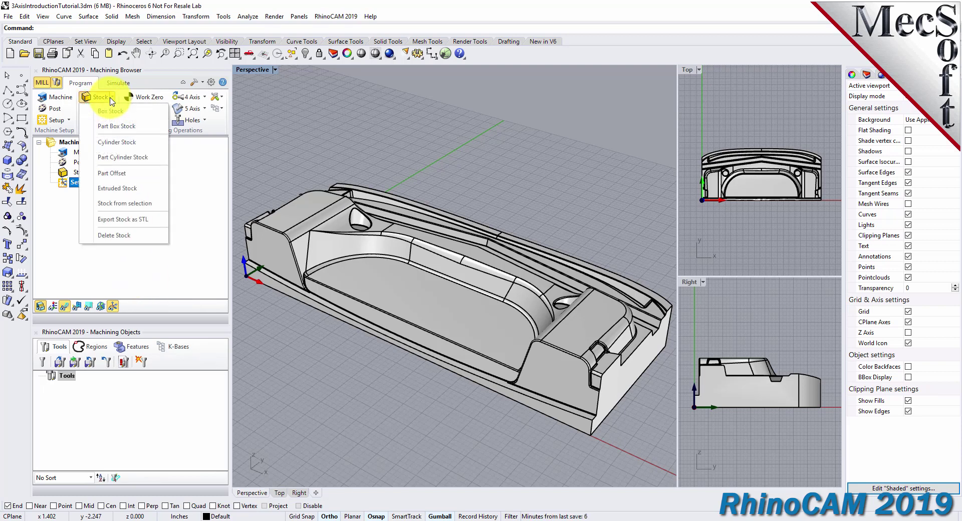
click(139, 113)
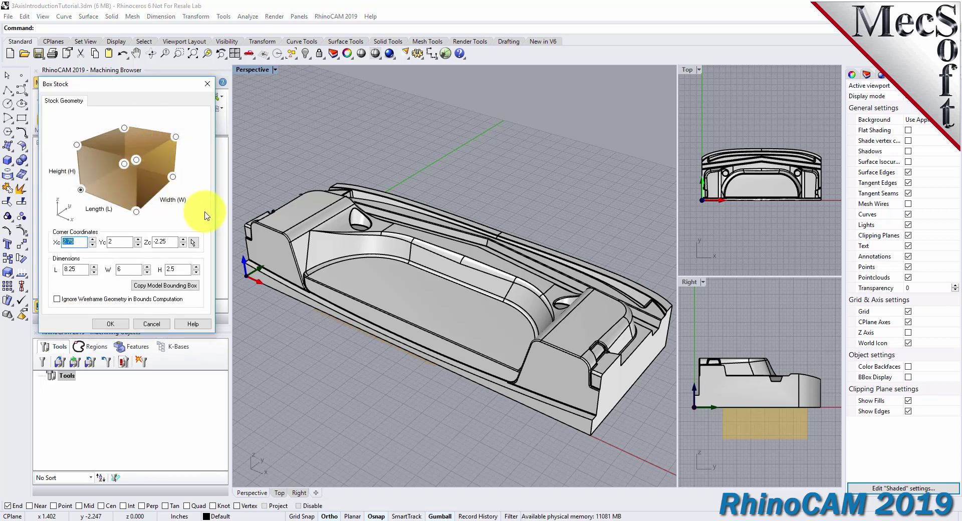
click(163, 285)
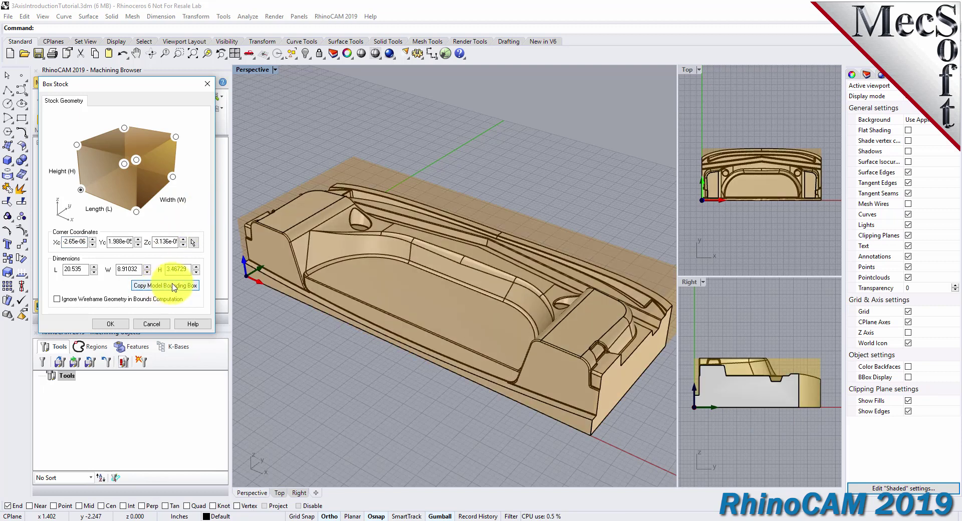
mouse_move(576, 250)
right_down()
mouse_move(462, 258)
mouse_move(429, 214)
mouse_move(430, 189)
mouse_move(489, 238)
mouse_move(582, 241)
right_up()
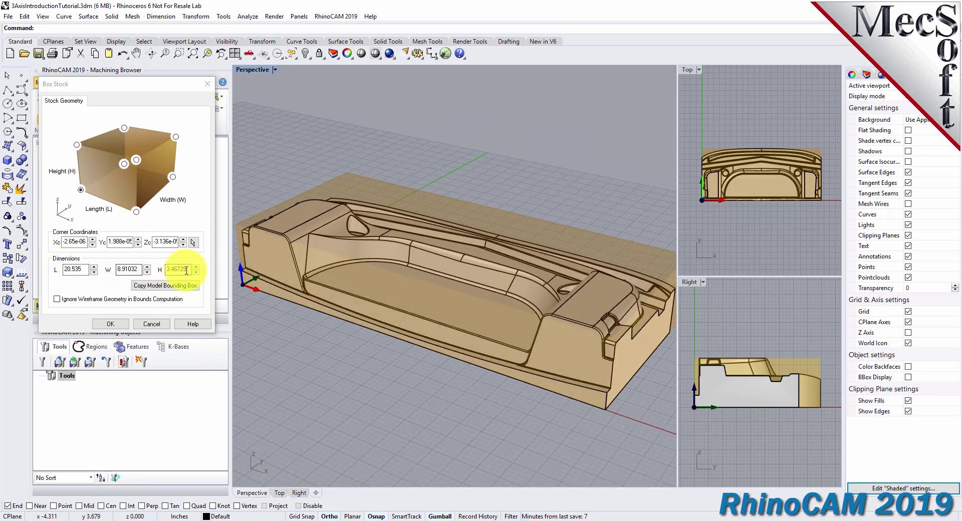
drag(186, 271, 148, 270)
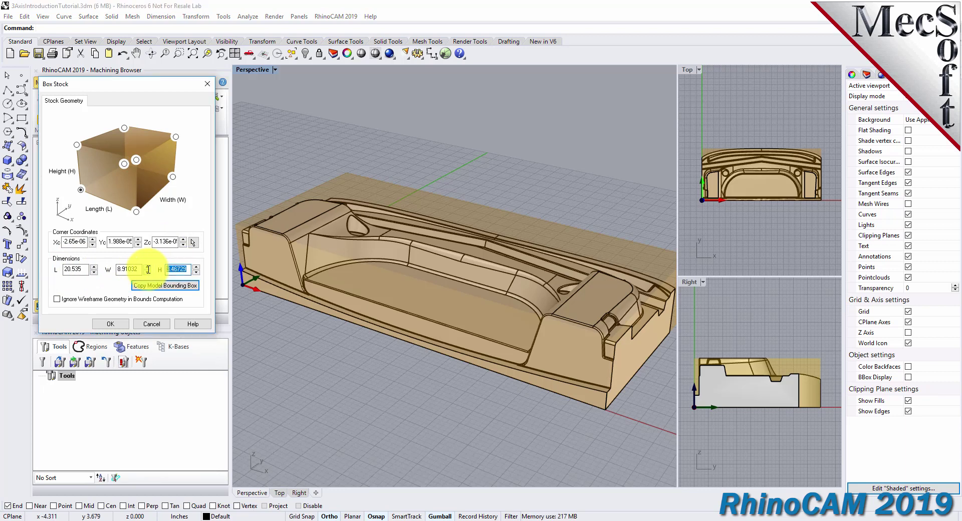
text(3.75)
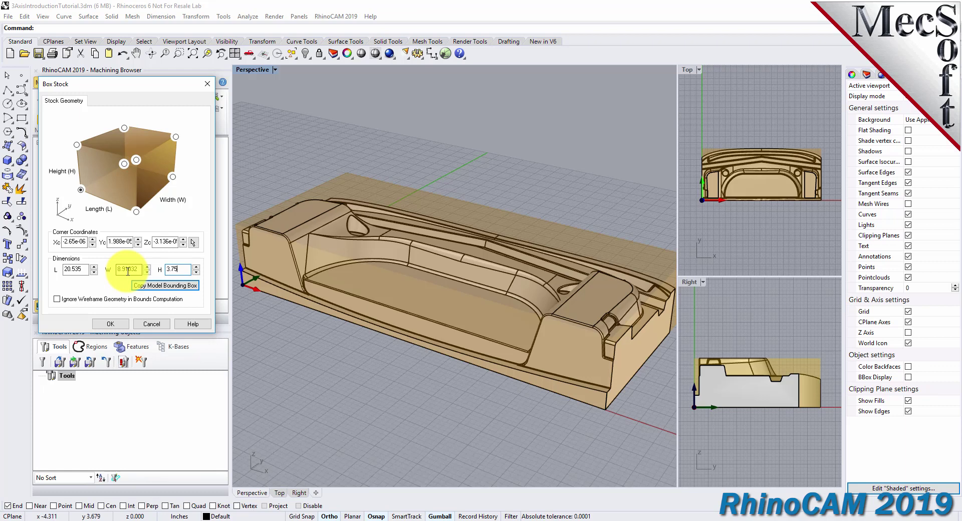
click(81, 190)
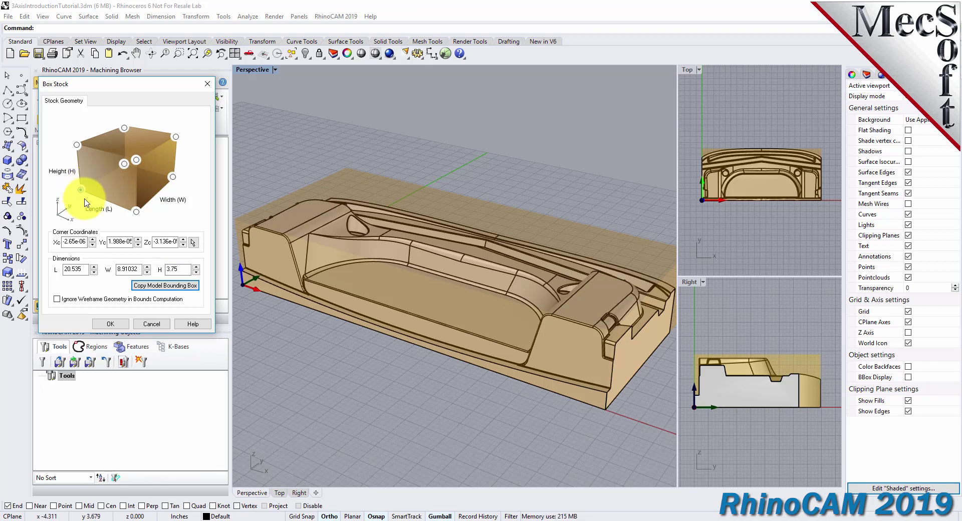
click(111, 324)
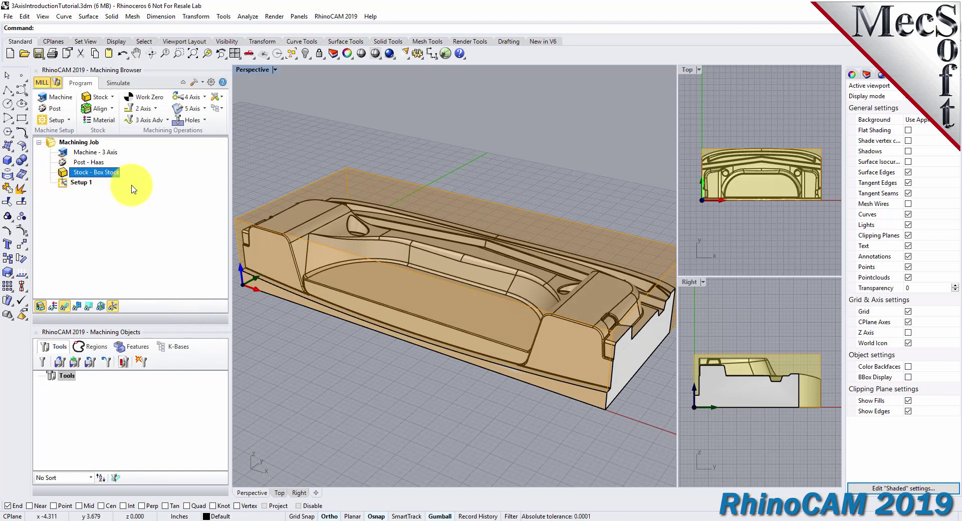
Step: Toggle the stock's visibility and examine from the side how the box stock encloses the part and extends above it
right_drag(322, 241, 427, 246)
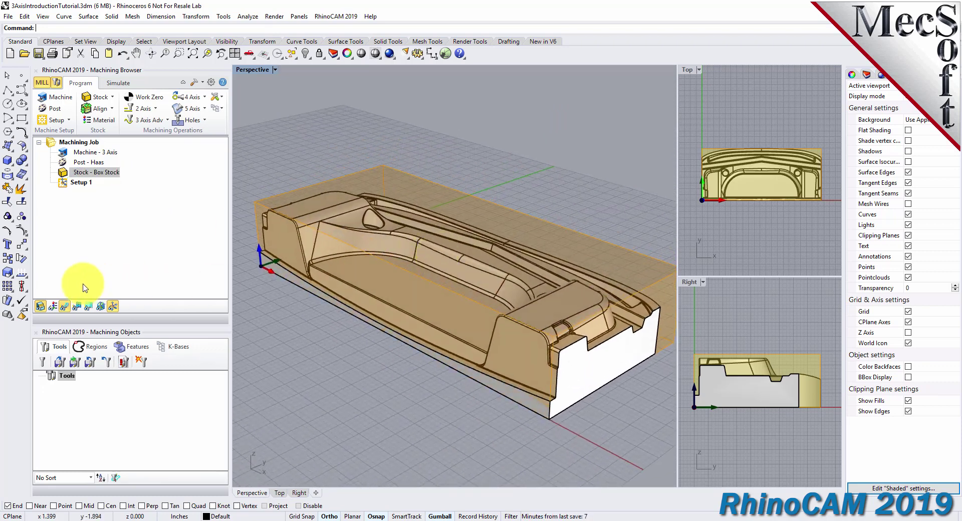
click(41, 307)
click(41, 307)
click(42, 307)
click(42, 307)
right_drag(370, 284, 377, 302)
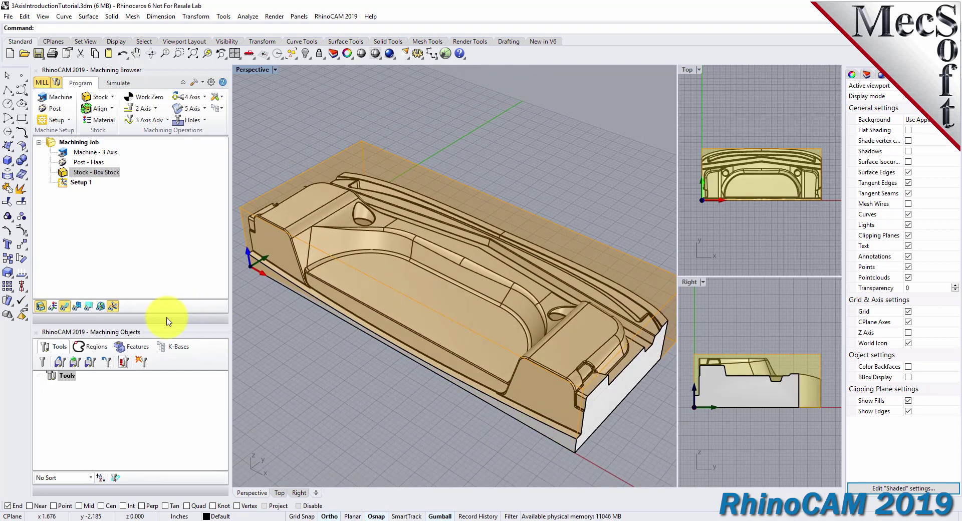
right_drag(507, 353, 448, 294)
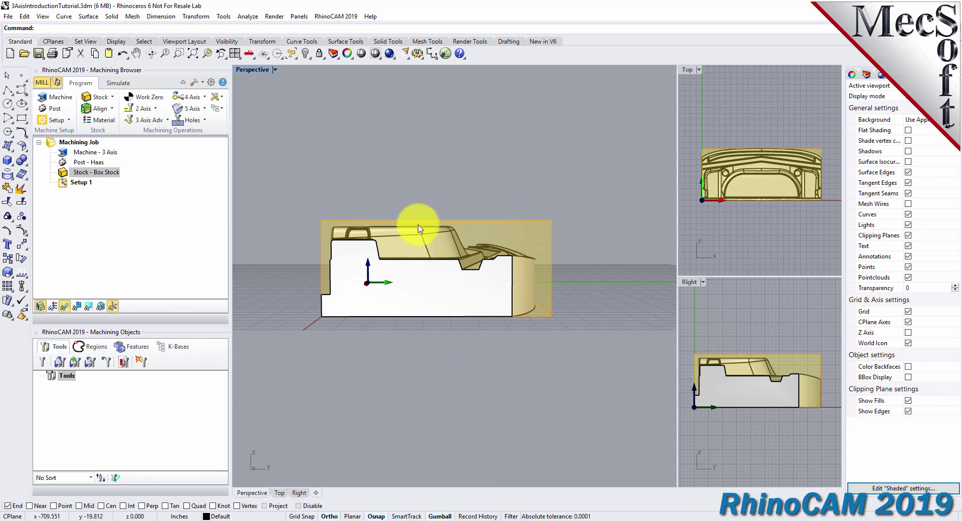
right_drag(322, 297, 415, 350)
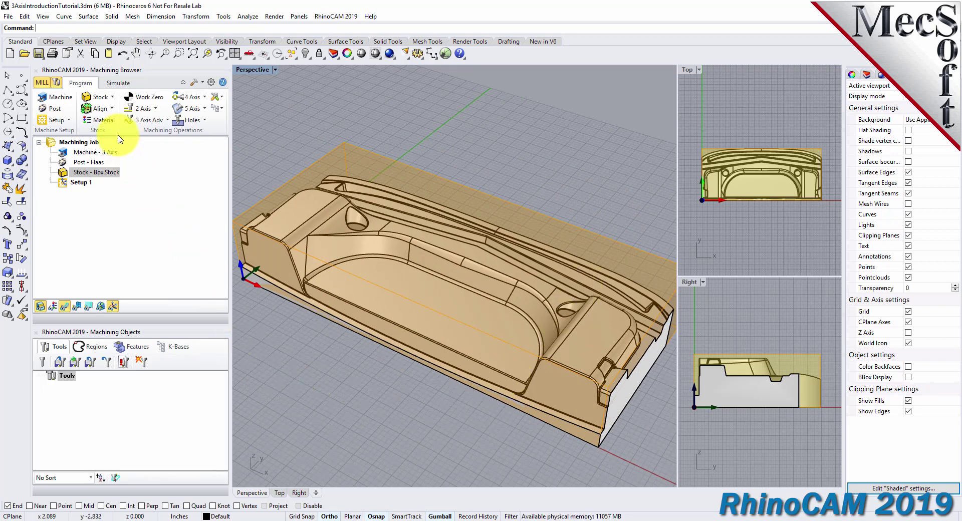
Step: Align the stock to the part with Bottom for the Z alignment and Center for the XY alignment
click(111, 108)
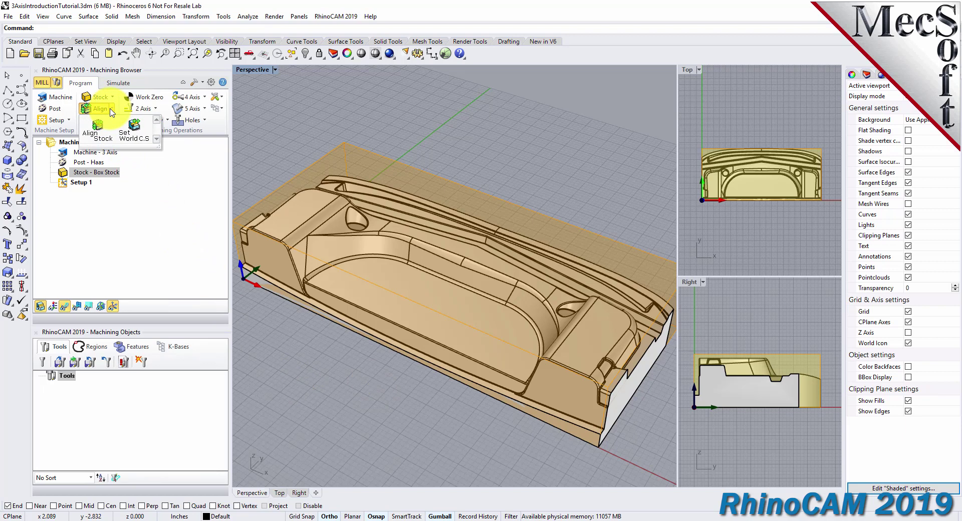
click(99, 129)
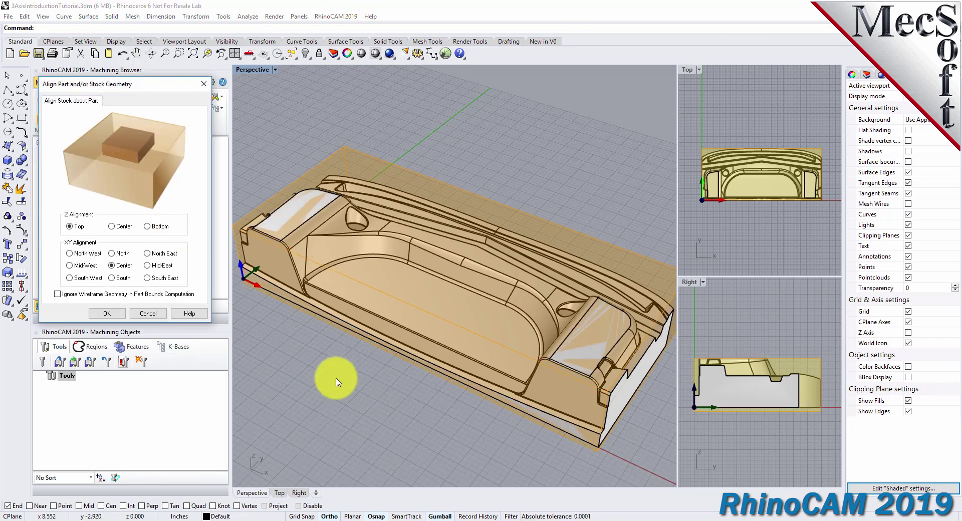
right_drag(445, 400, 470, 365)
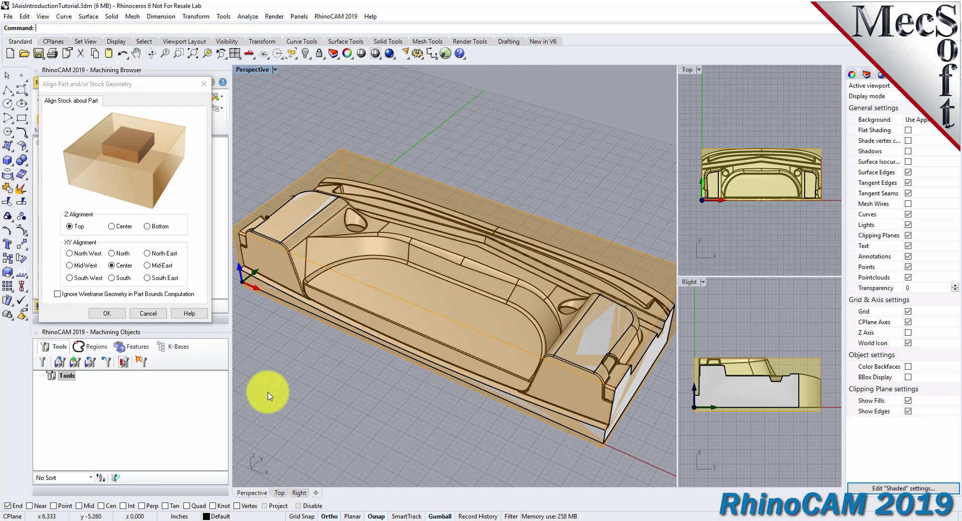
click(148, 228)
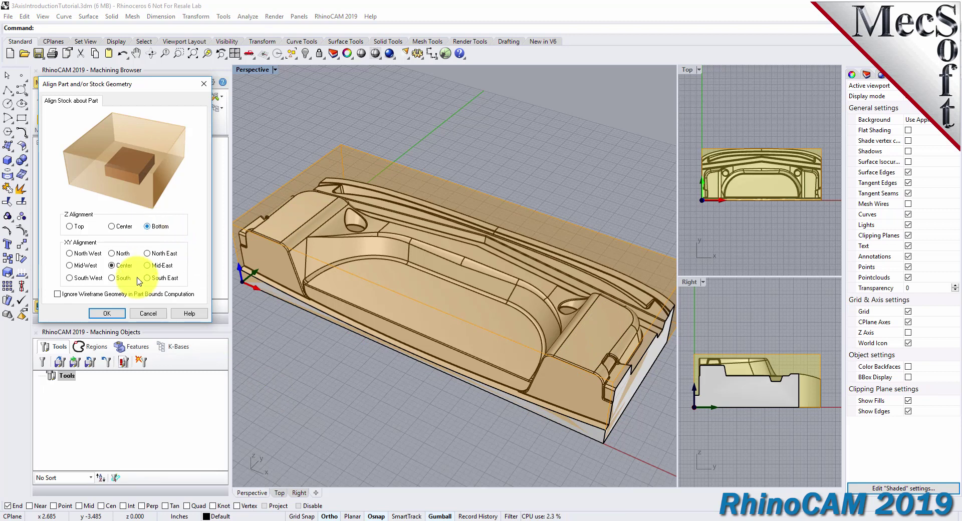
click(112, 266)
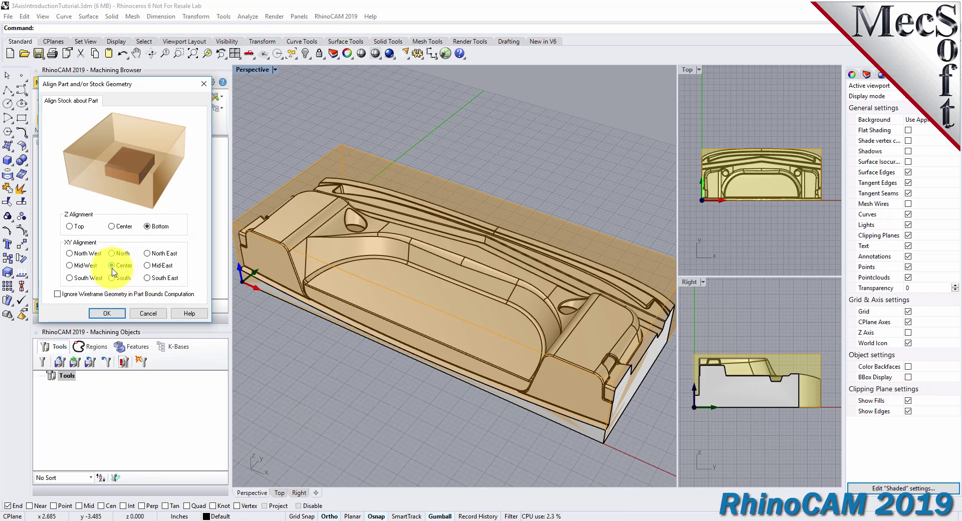
click(115, 315)
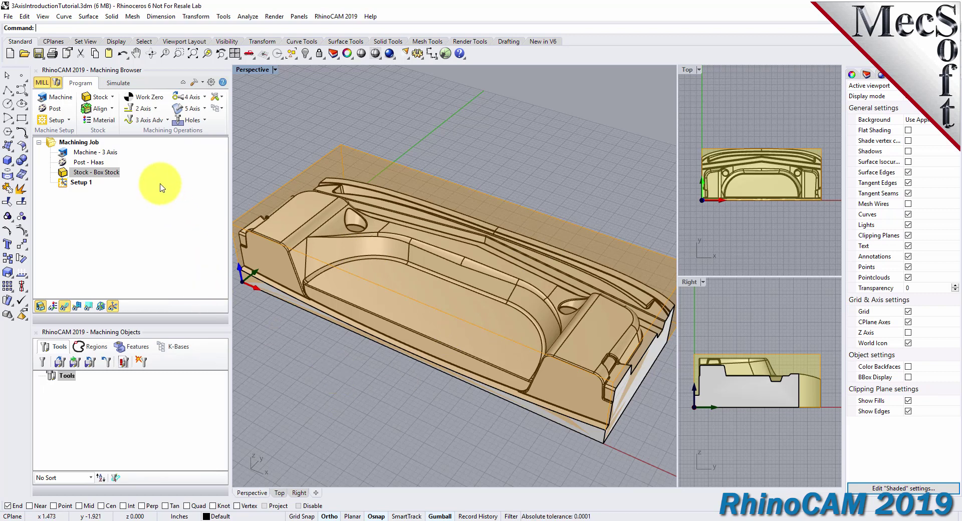
Step: Assign ALUMINUM - 6061 from FeedsSpeedsDataINCH.xml as the stock material
click(103, 121)
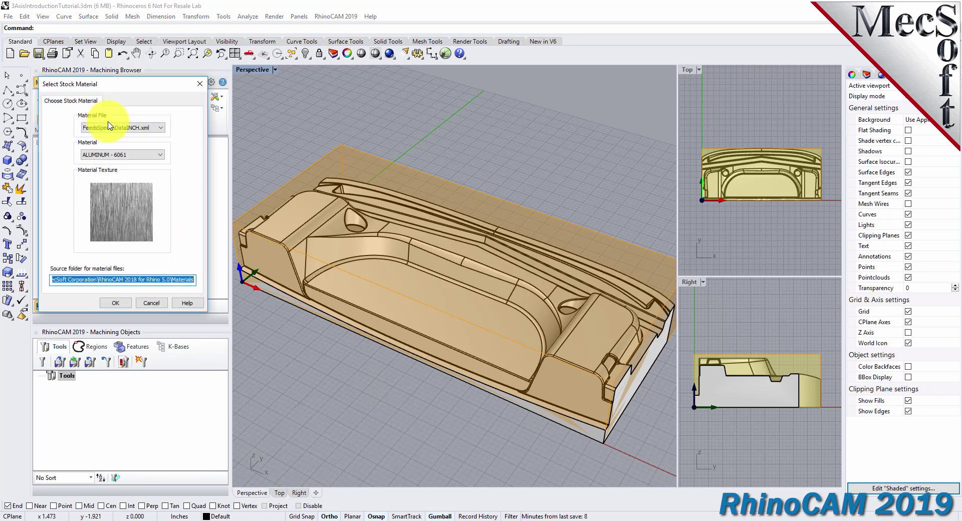
click(160, 155)
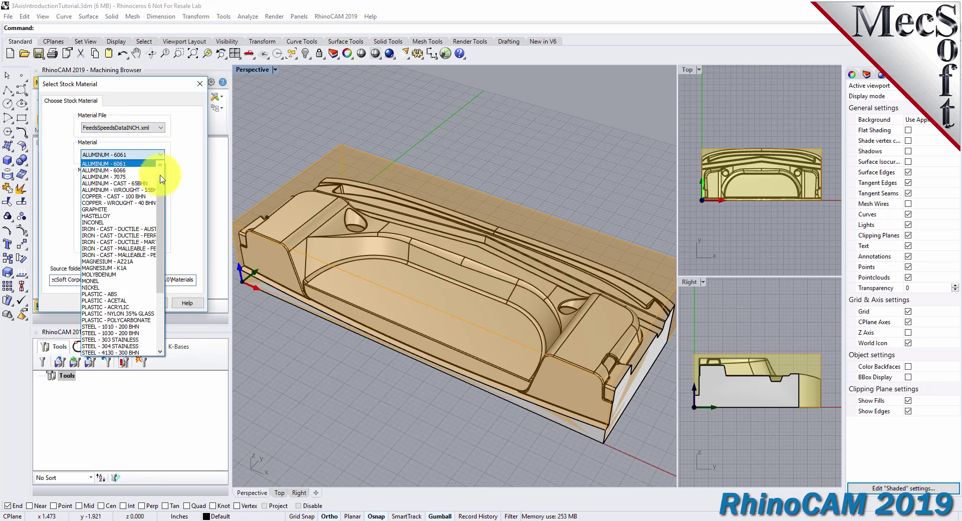
scroll(160, 201, up, 1)
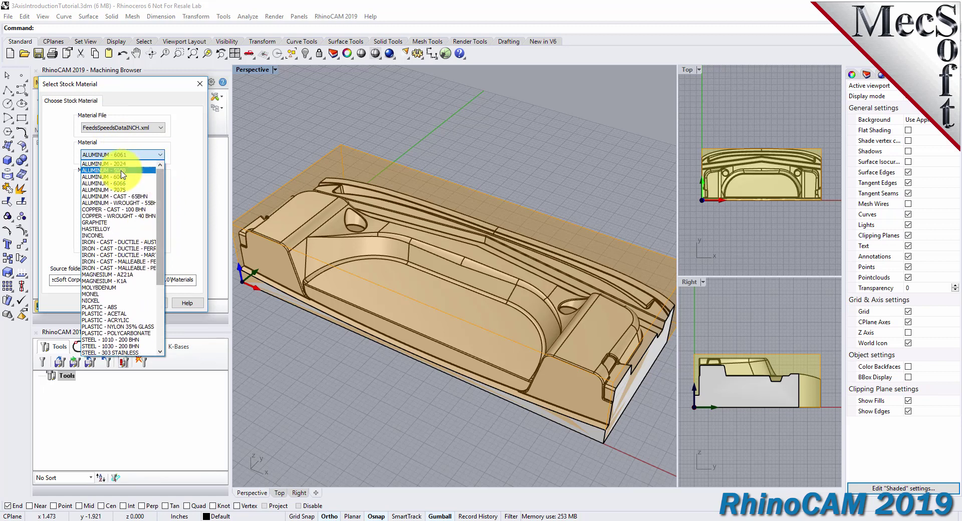
click(123, 178)
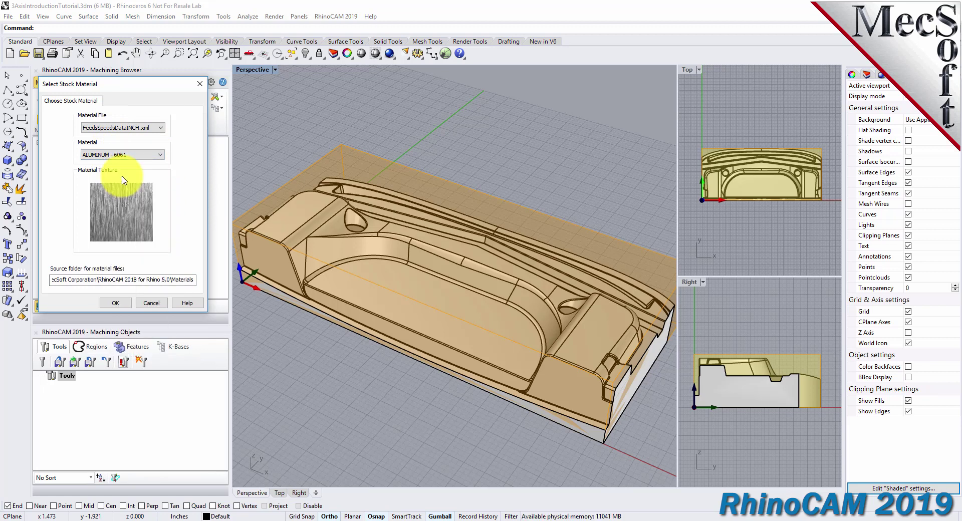
click(118, 303)
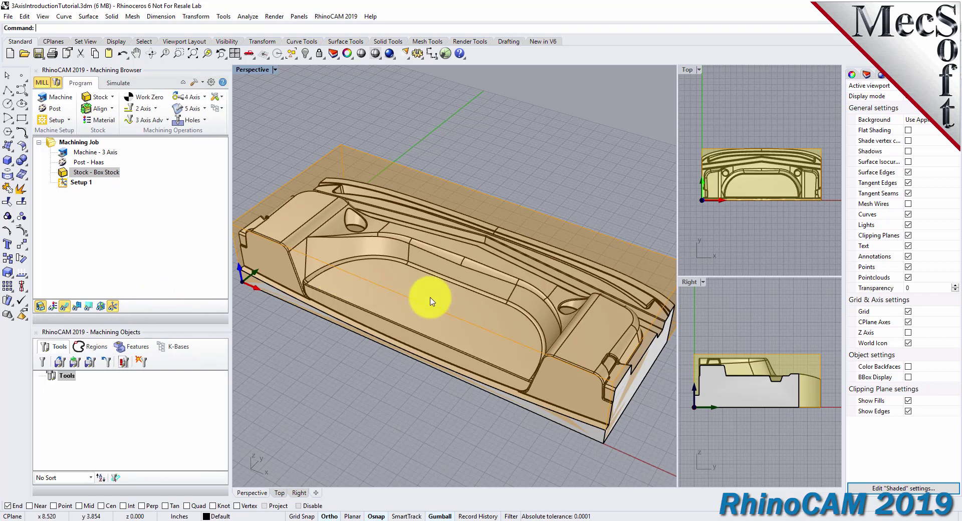
Step: Preview the material texture on the stock, examine it around the part, and switch the texture display back off
click(53, 307)
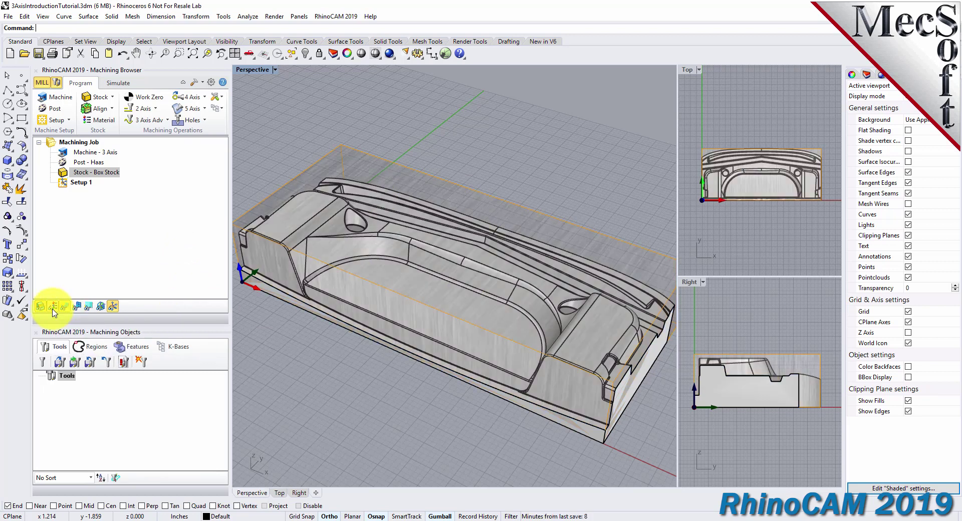
click(53, 306)
click(53, 306)
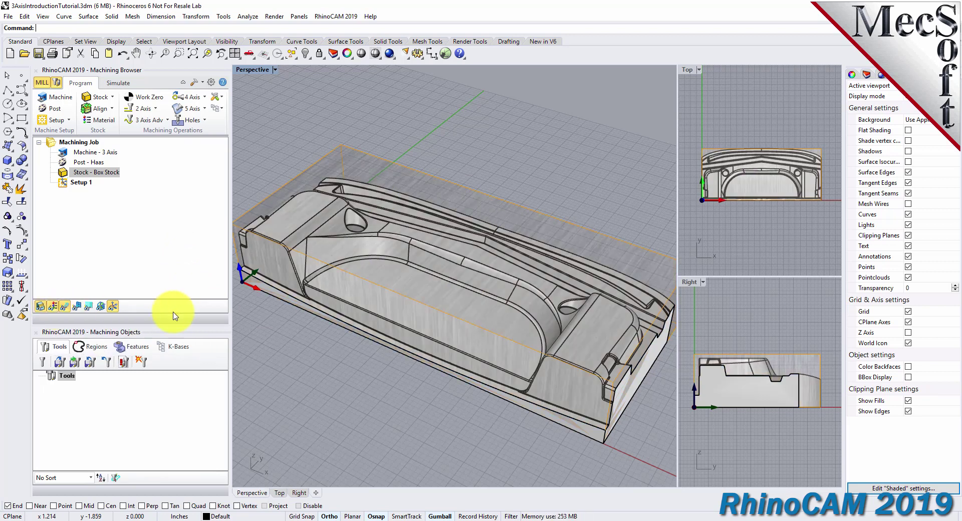
right_drag(534, 322, 545, 301)
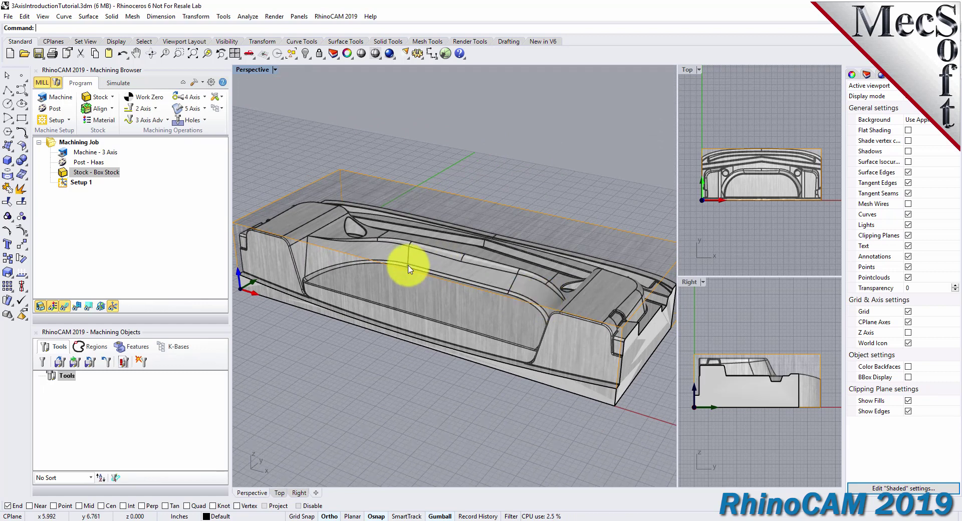
scroll(384, 289, down, 2)
right_drag(343, 257, 359, 317)
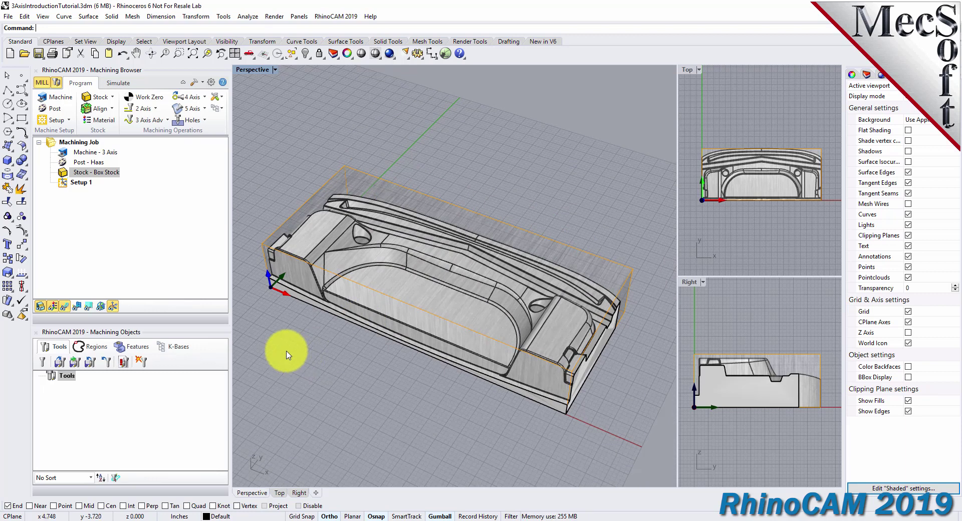
click(53, 307)
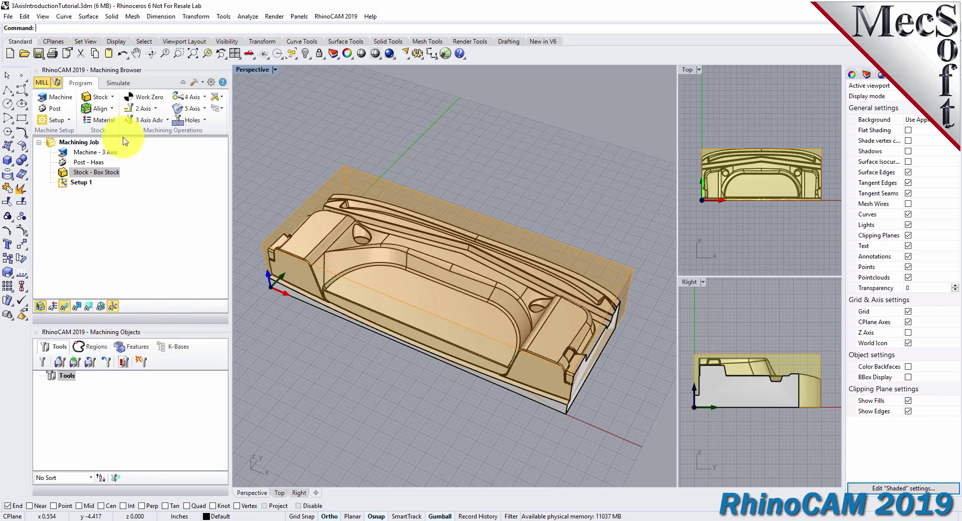
Step: Set the world coordinate system origin to the stock box, with the zero face at Highest Z and the zero position at South West
click(87, 108)
click(141, 142)
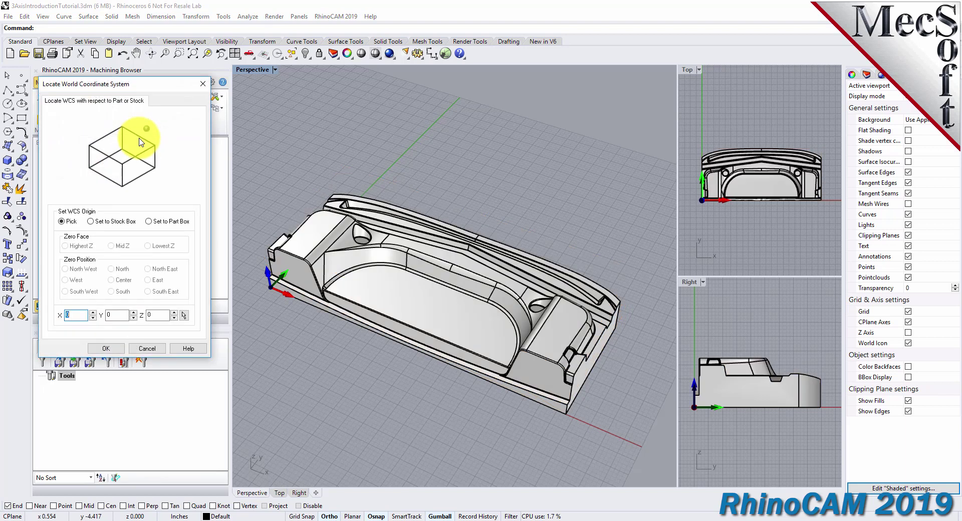
click(91, 222)
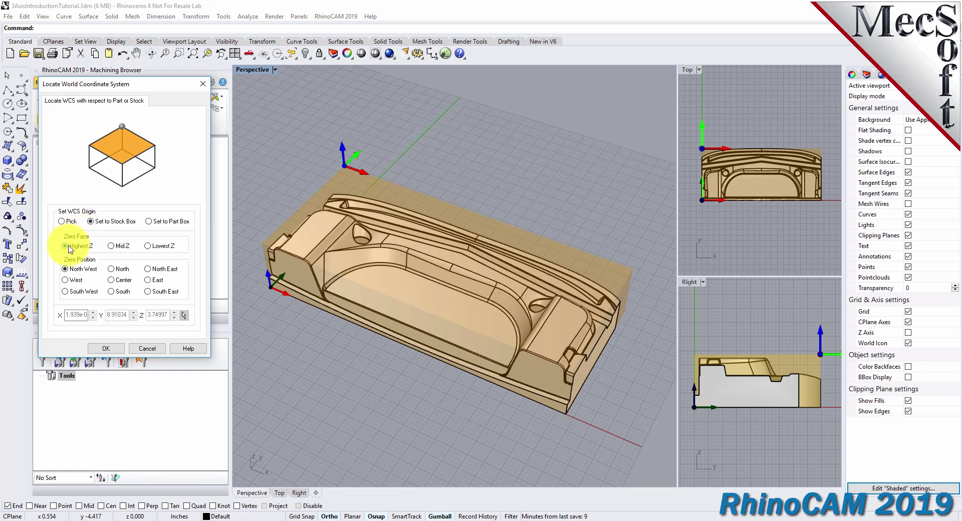
click(65, 292)
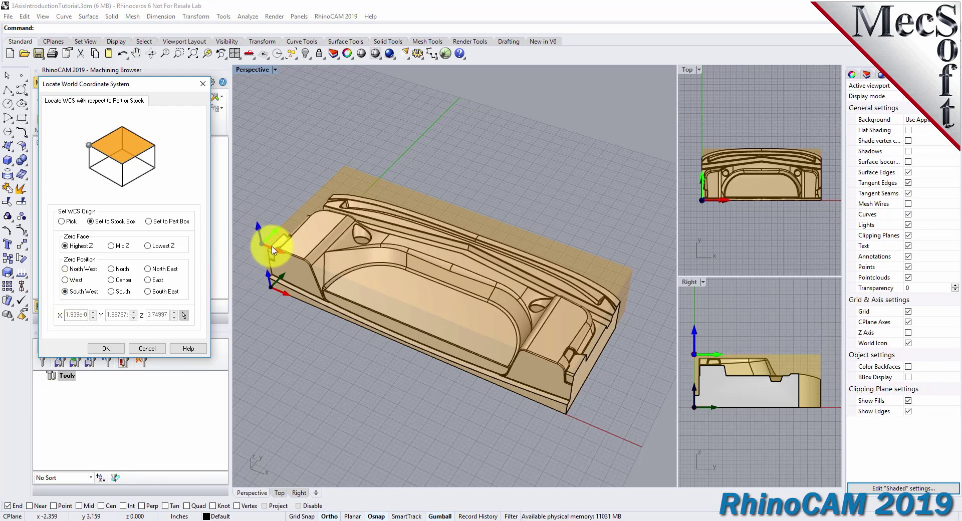
scroll(253, 248, up, 6)
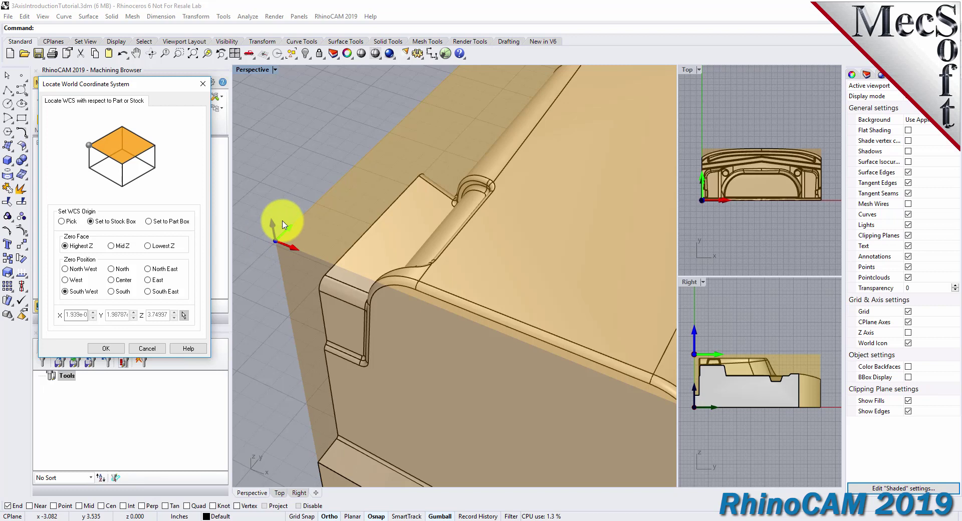
scroll(278, 246, down, 5)
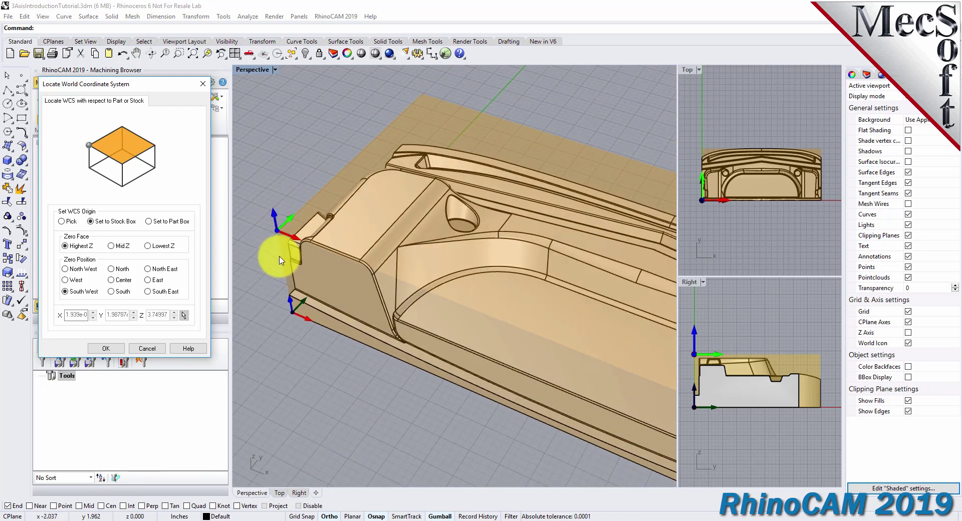
scroll(276, 246, down, 3)
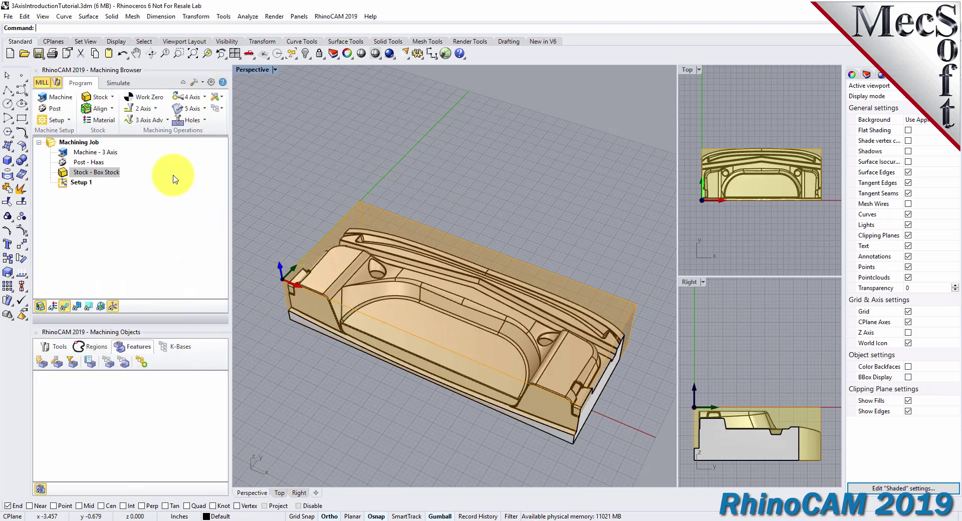
Step: Look at the Work Zero options without creating one, and examine the origin at the stock's corner from several angles
click(149, 97)
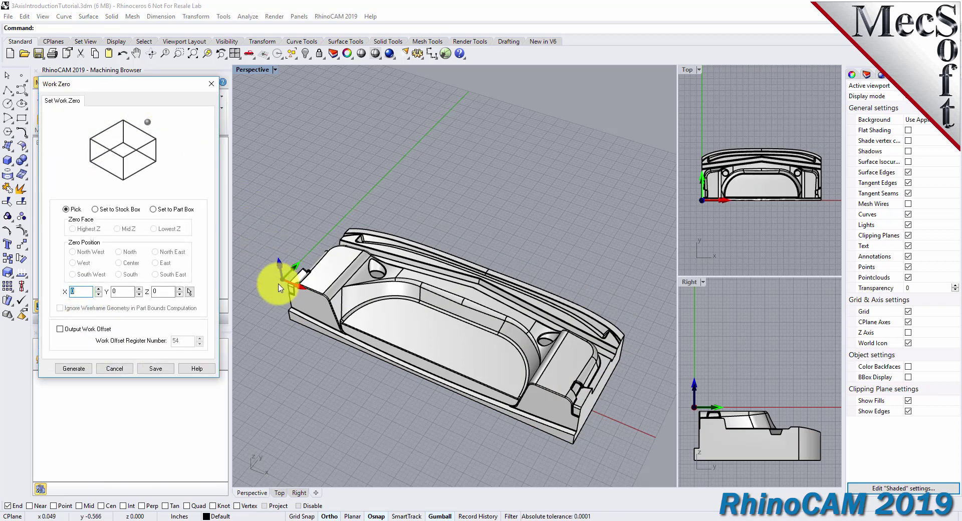
click(121, 369)
right_drag(403, 361, 441, 351)
scroll(440, 349, up, 3)
scroll(444, 333, down, 1)
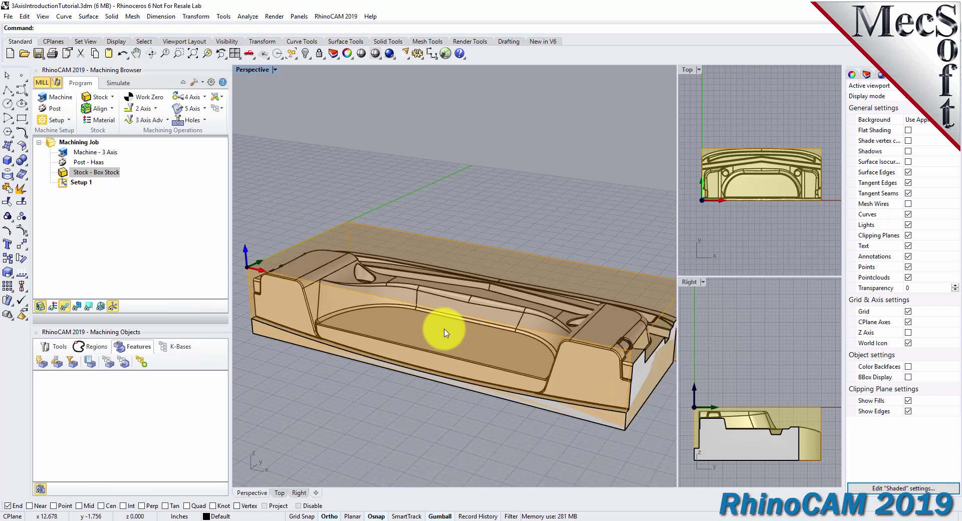
right_drag(508, 278, 478, 294)
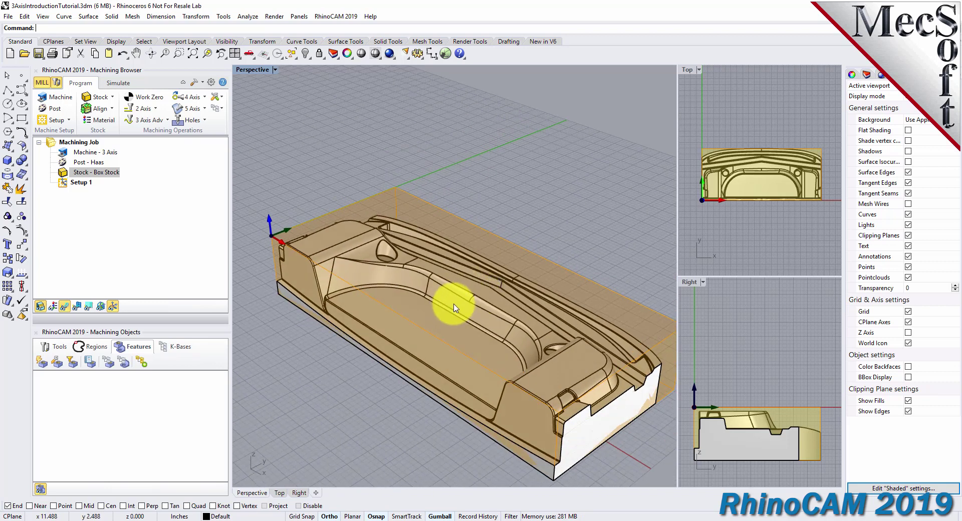
click(138, 59)
drag(431, 255, 424, 199)
right_drag(413, 238, 409, 247)
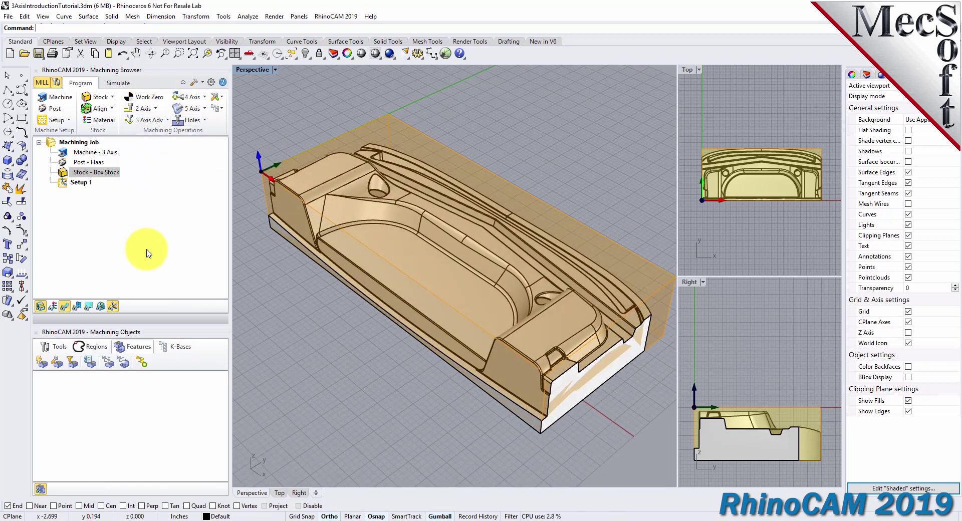
Step: Load the cutting tools from the knowledge base file 3AxisIntroductionTutorial.vkb into the session
click(62, 348)
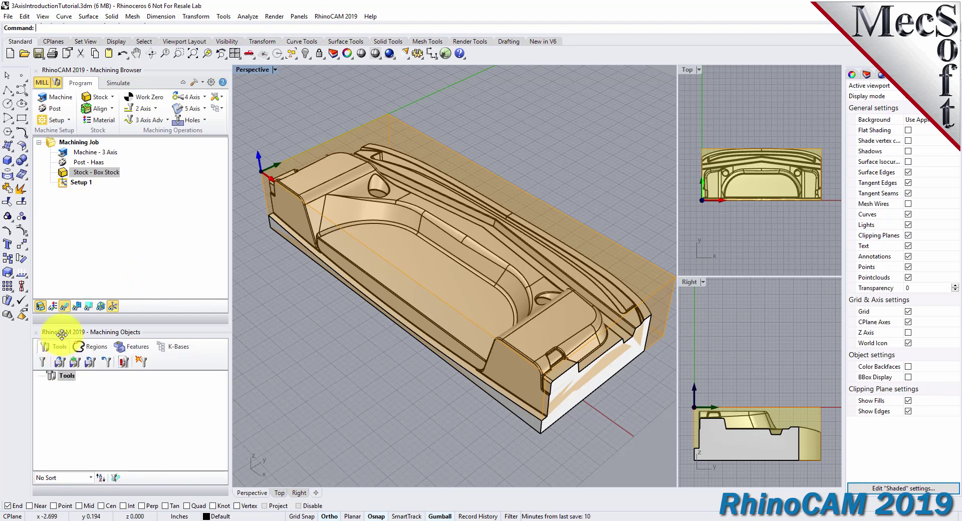
click(62, 365)
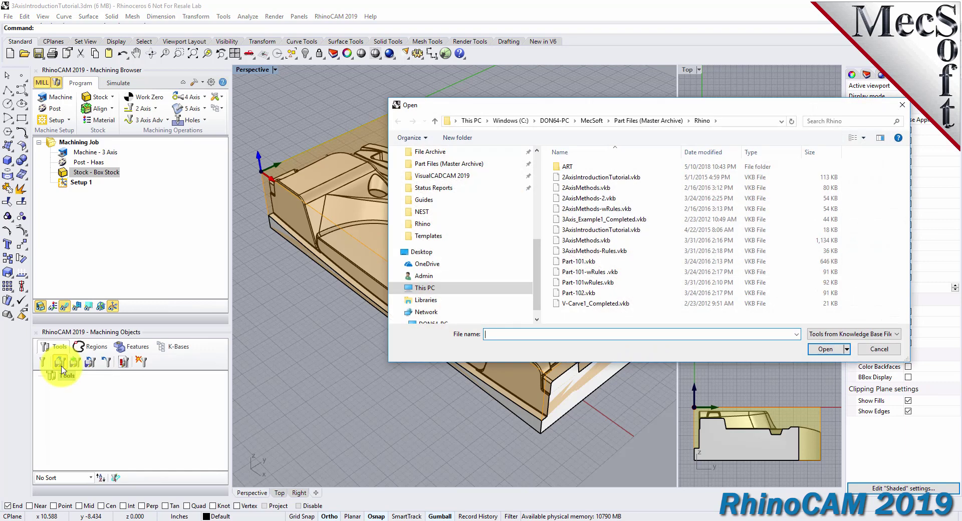
drag(514, 107, 362, 126)
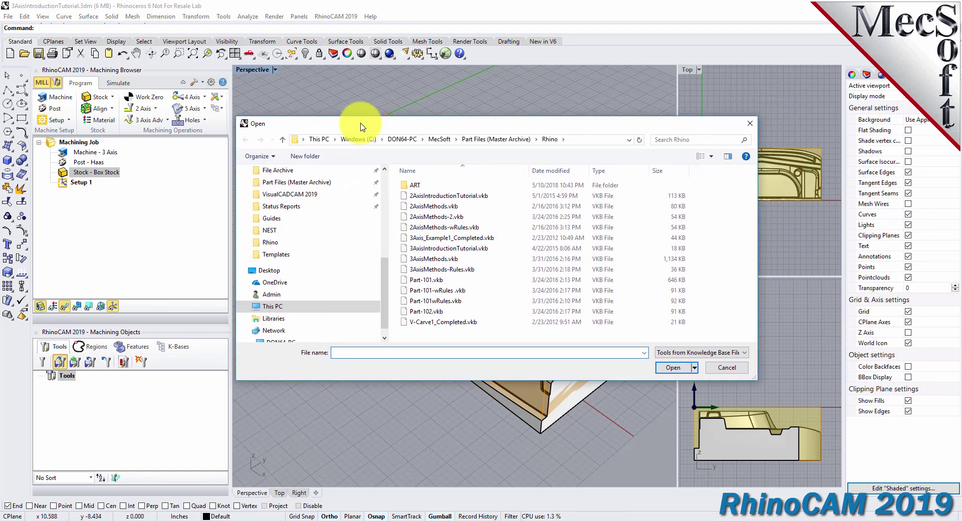
click(412, 250)
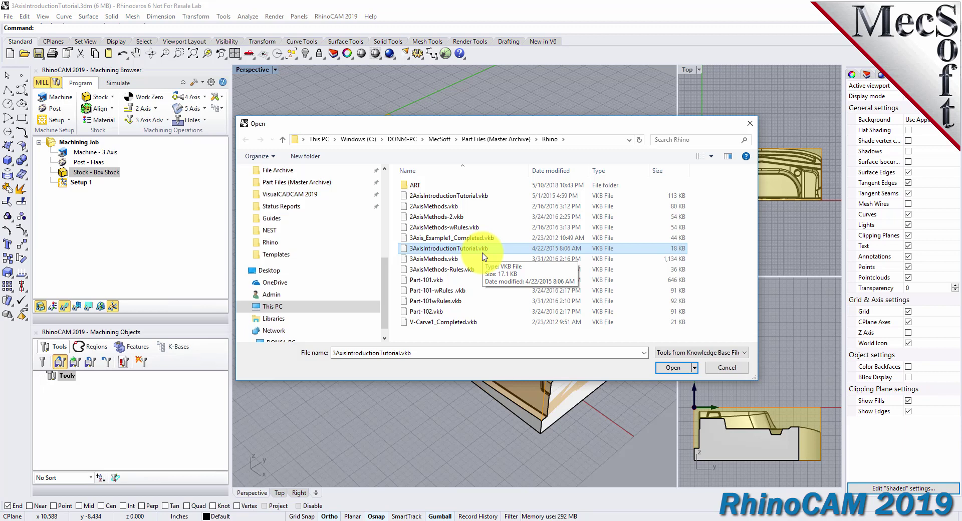
click(685, 370)
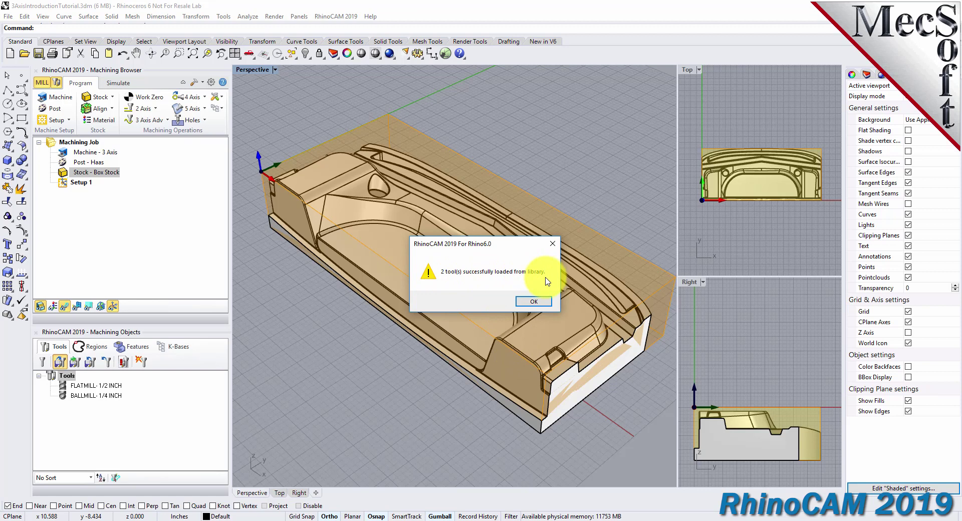
click(533, 302)
Step: Review the dimensions and properties of BALLMILL-1/4 INCH and FLATMILL-1/2 INCH, plus the ball mill's feeds and speeds, without changing either tool
click(78, 386)
click(83, 395)
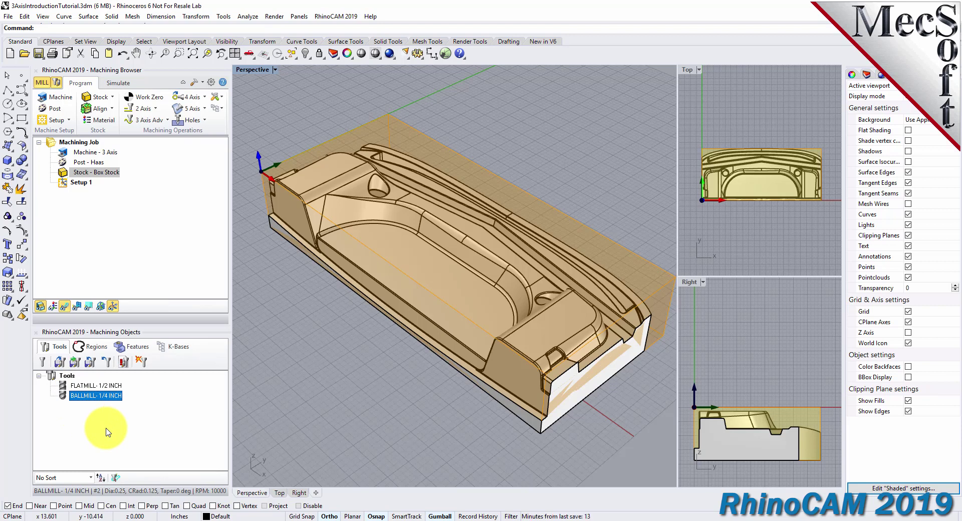
double_click(64, 396)
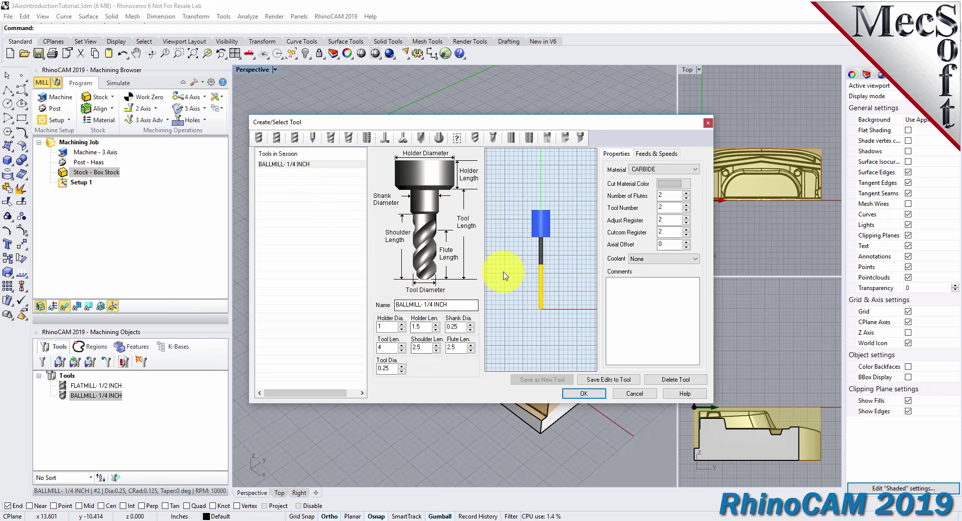
click(656, 154)
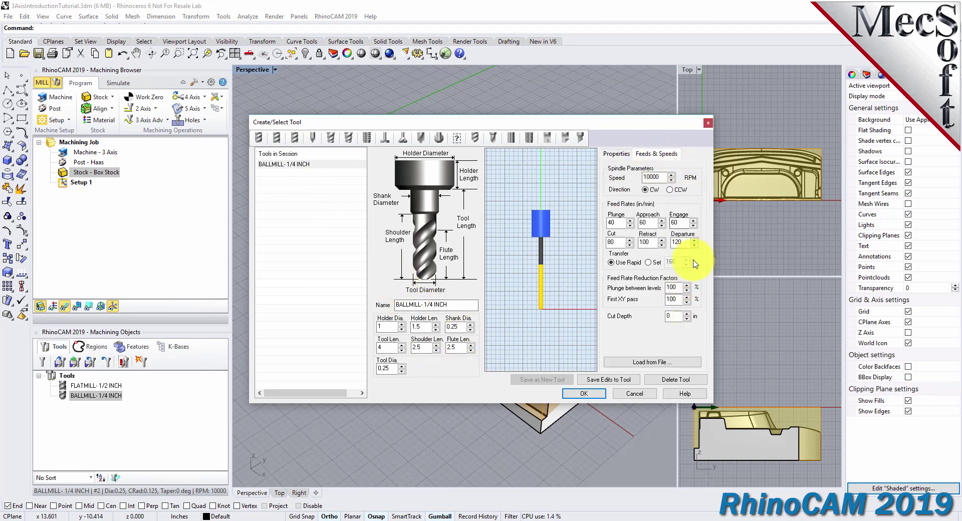
click(617, 156)
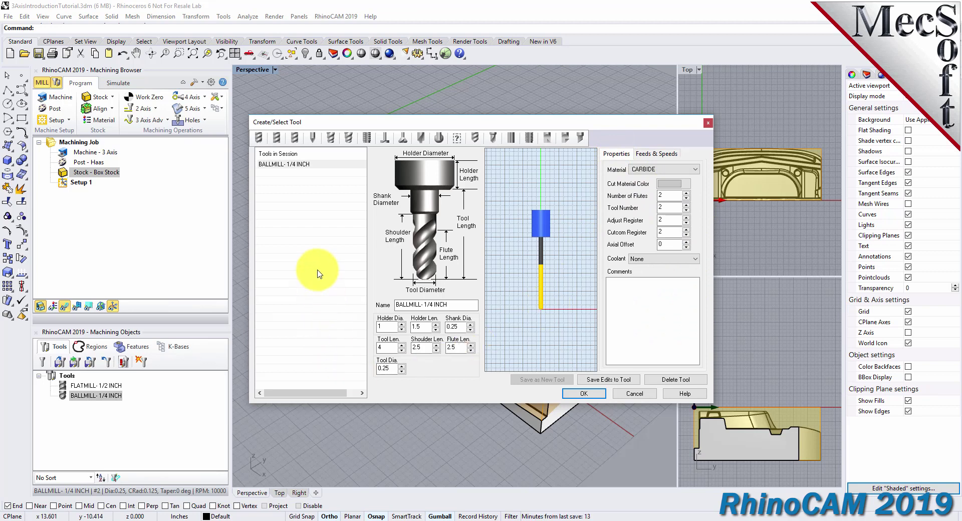
click(276, 139)
click(287, 165)
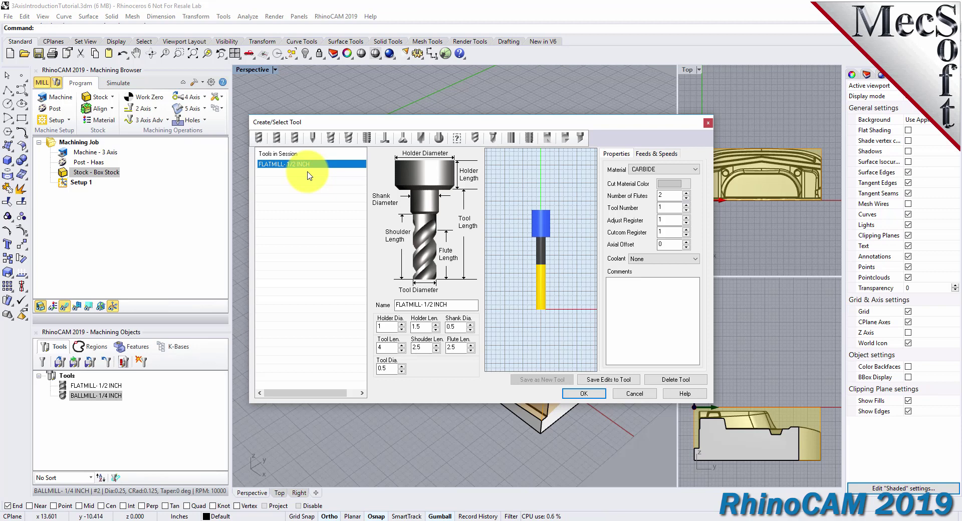
click(259, 138)
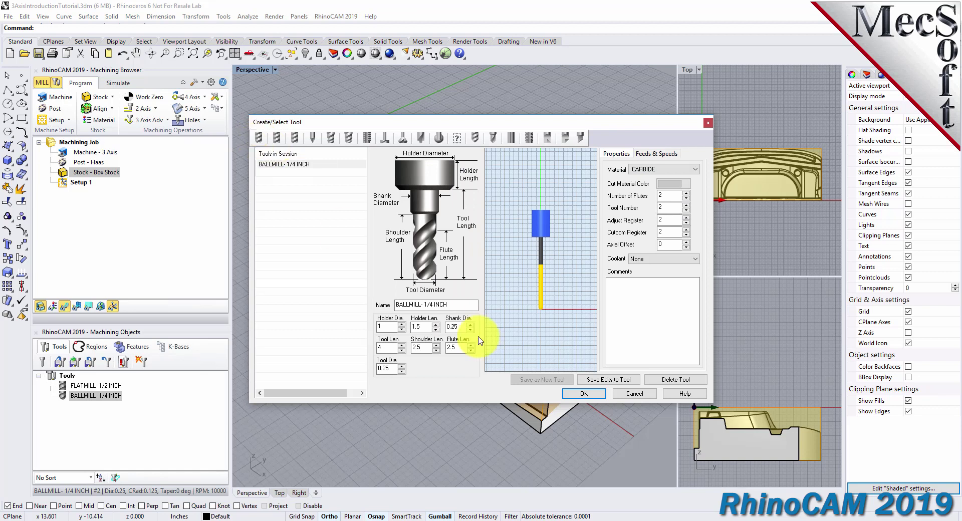
click(635, 393)
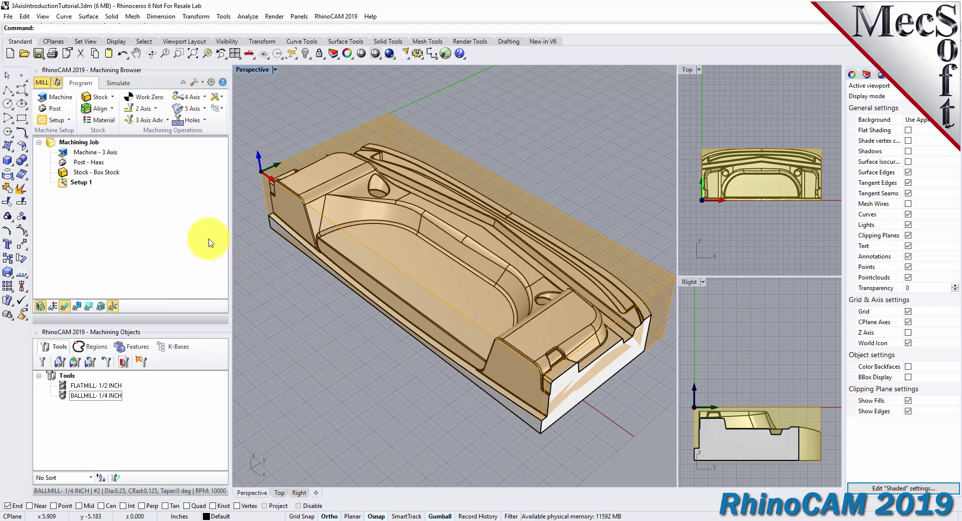
Step: Start a 3-axis Horizontal Roughing operation with FLATMILL-1/2 INCH and load its feeds and speeds from the tool
click(166, 122)
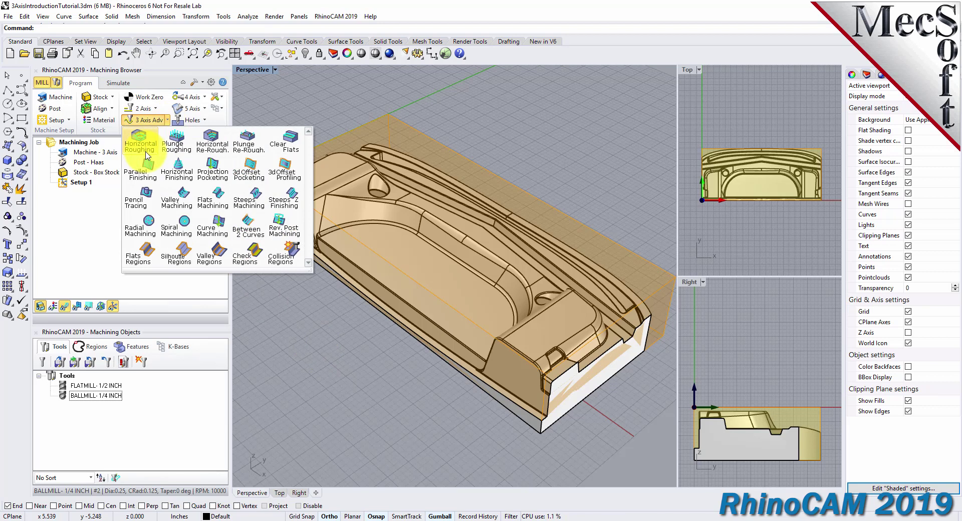
click(145, 153)
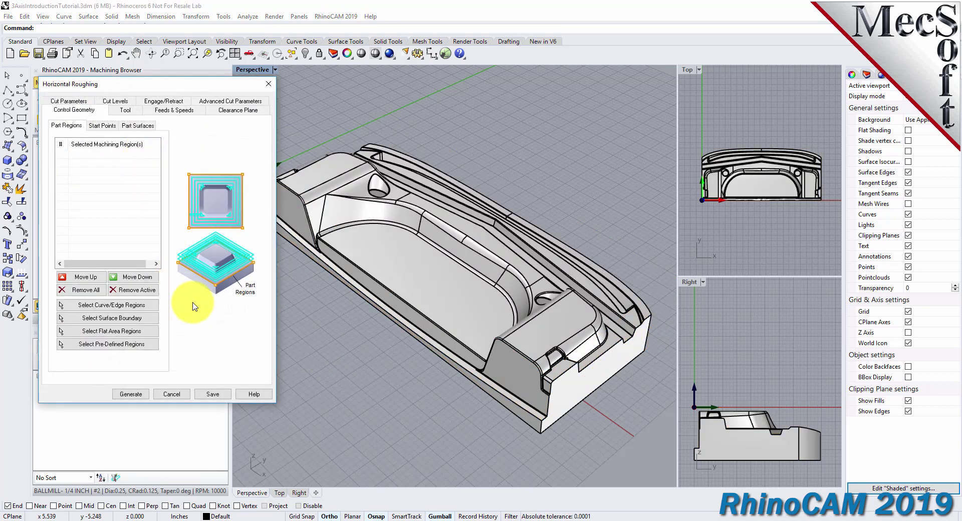
drag(146, 85, 120, 99)
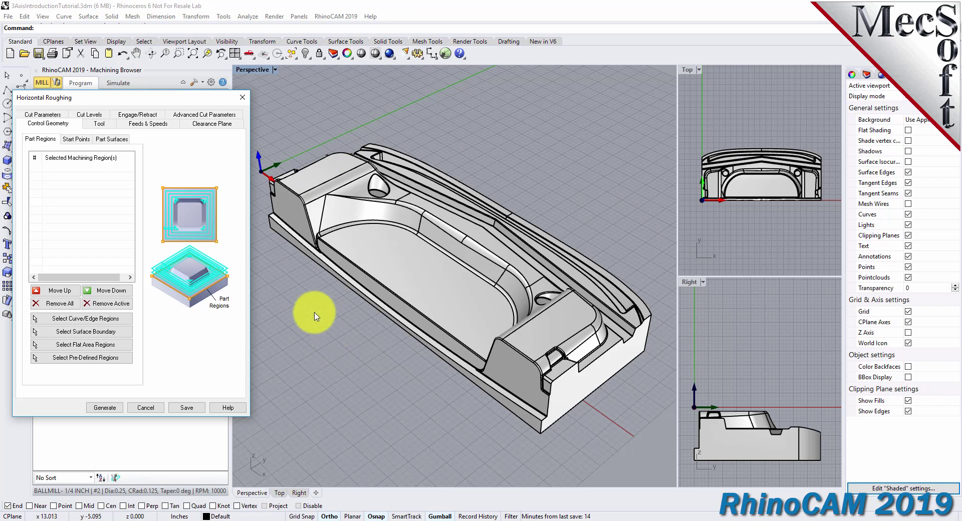
click(99, 124)
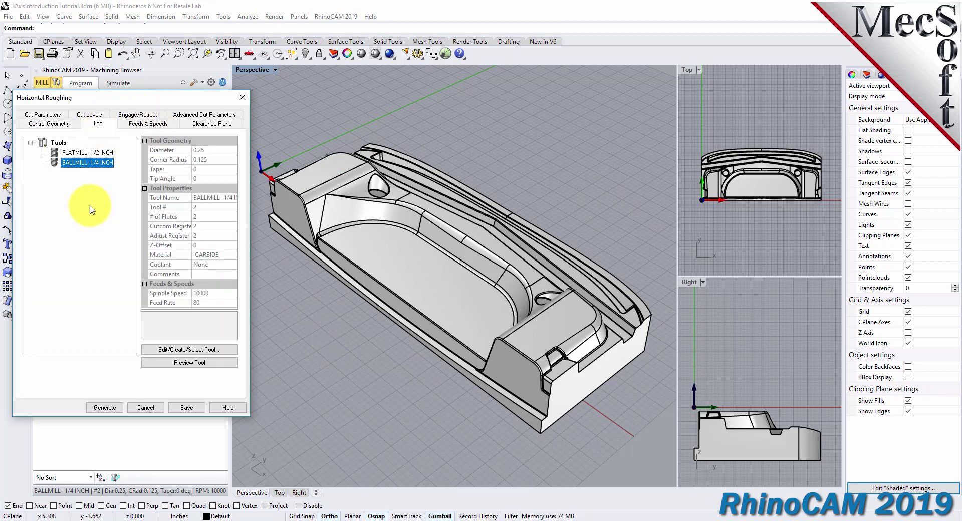
click(70, 153)
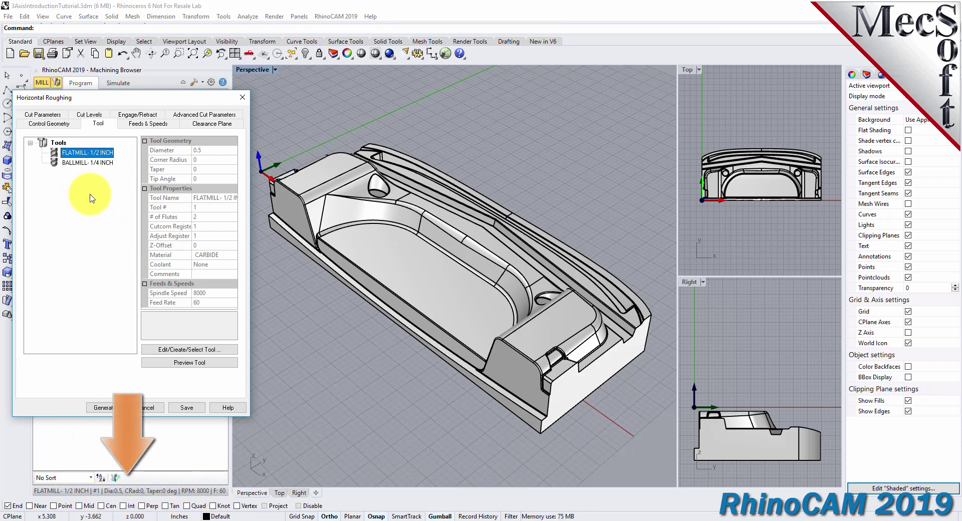
click(147, 124)
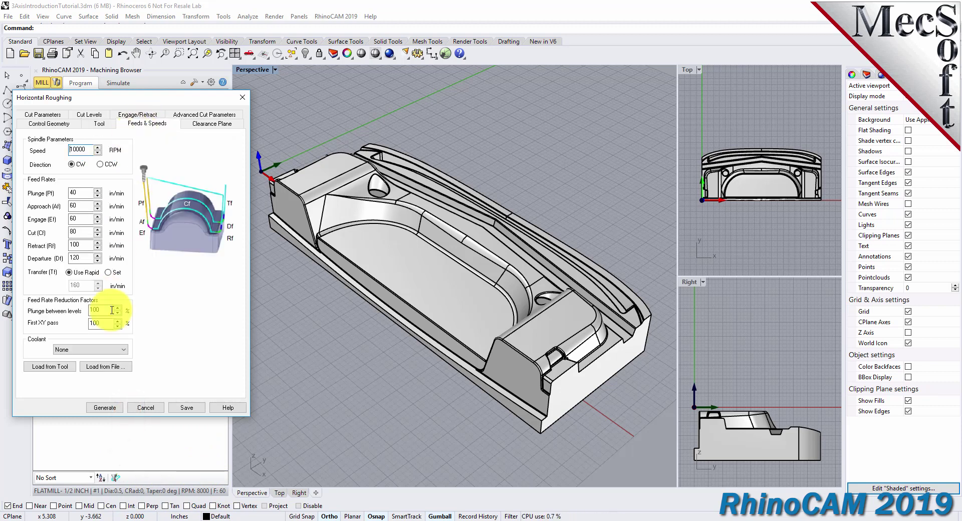
click(70, 369)
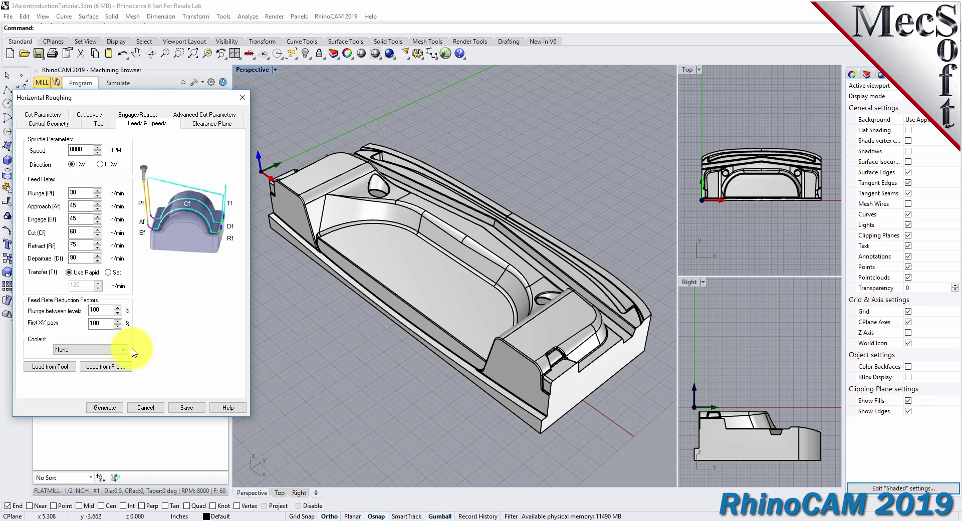
Step: Define the roughing operation's clearance plane as Automatic with Clearance Plane as the cut transfer method, and examine the plane above the part
click(210, 123)
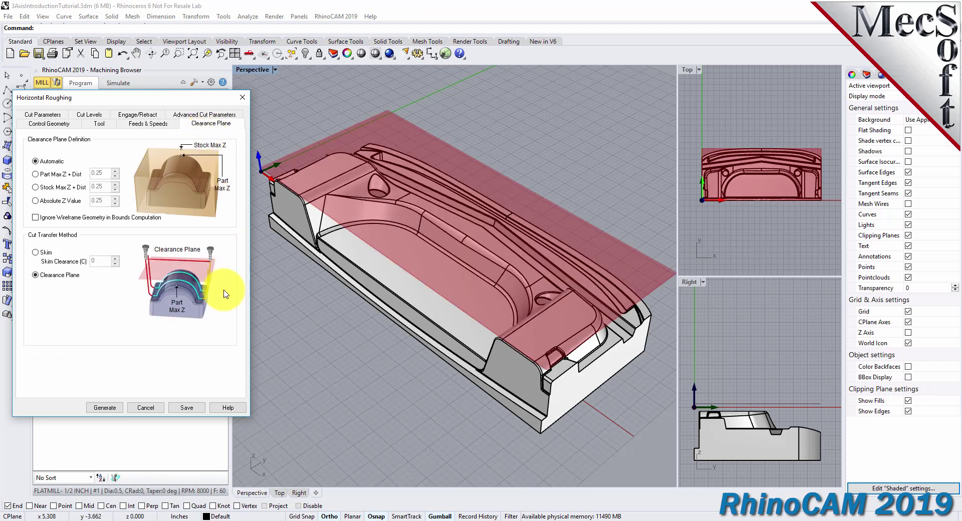
click(36, 161)
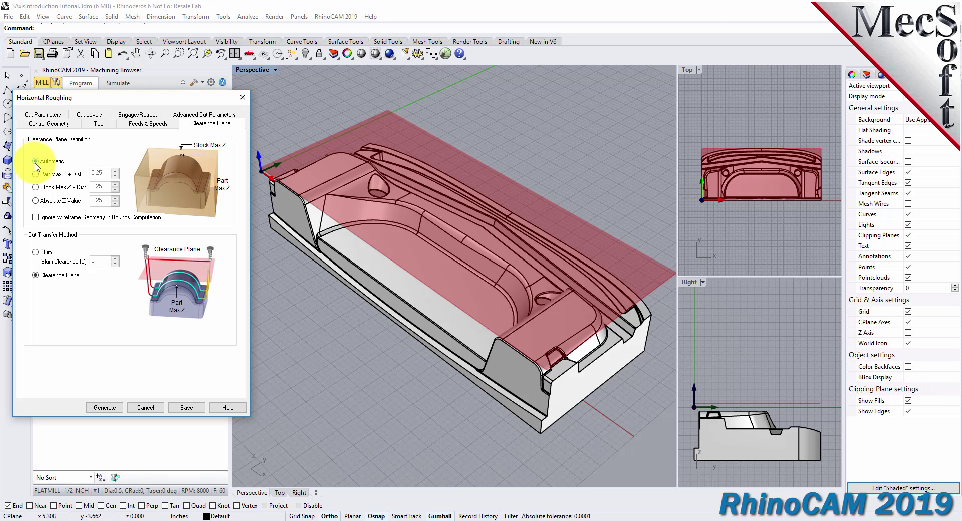
click(38, 279)
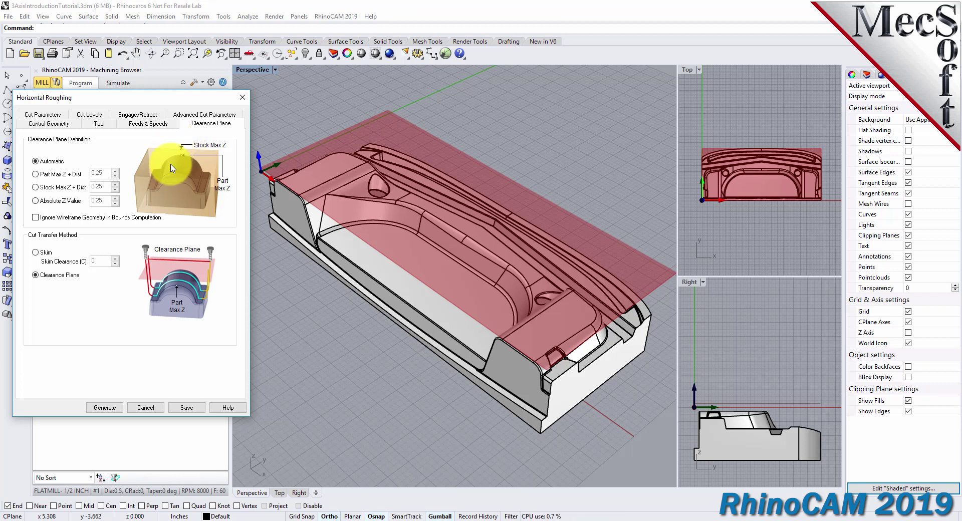
click(36, 276)
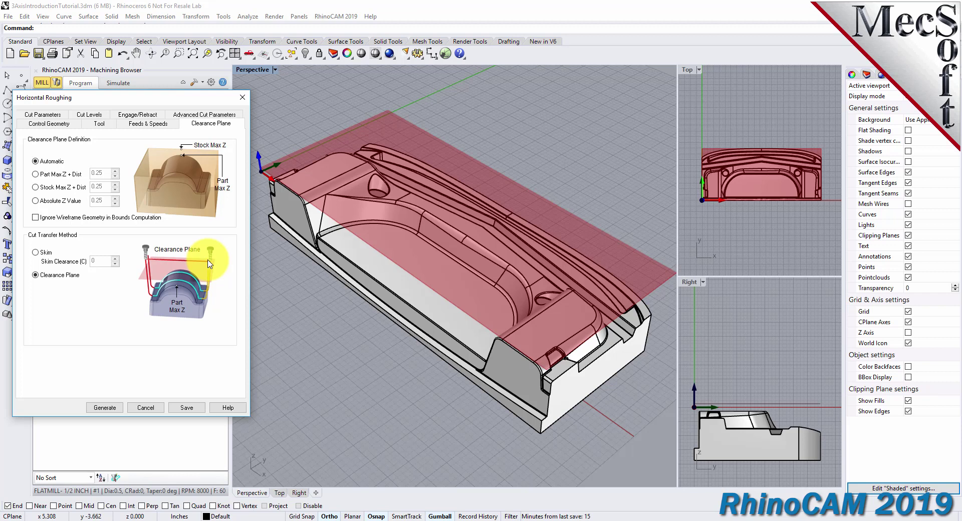
right_drag(386, 326, 456, 279)
right_drag(457, 230, 453, 271)
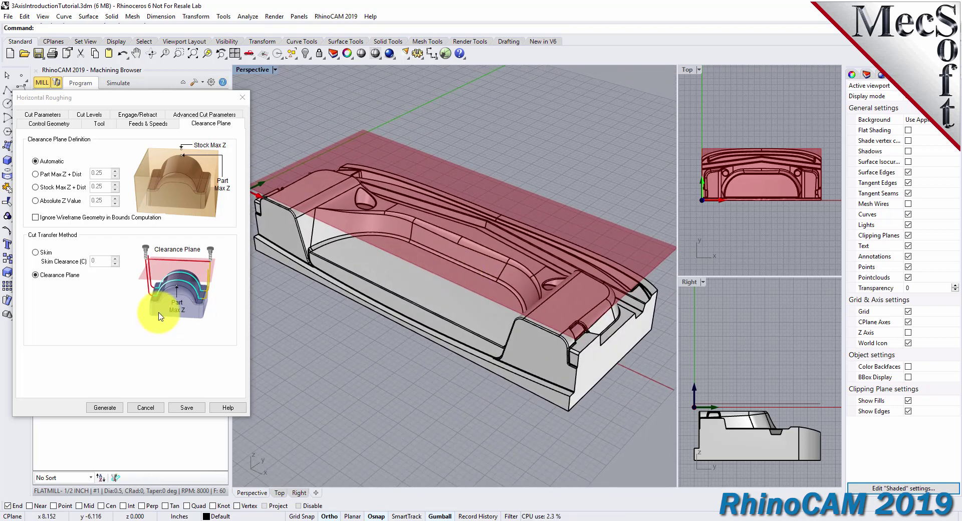
Step: Set the roughing stepover distance to 40% of the tool diameter, and review the stepdown control under the cut levels
click(40, 115)
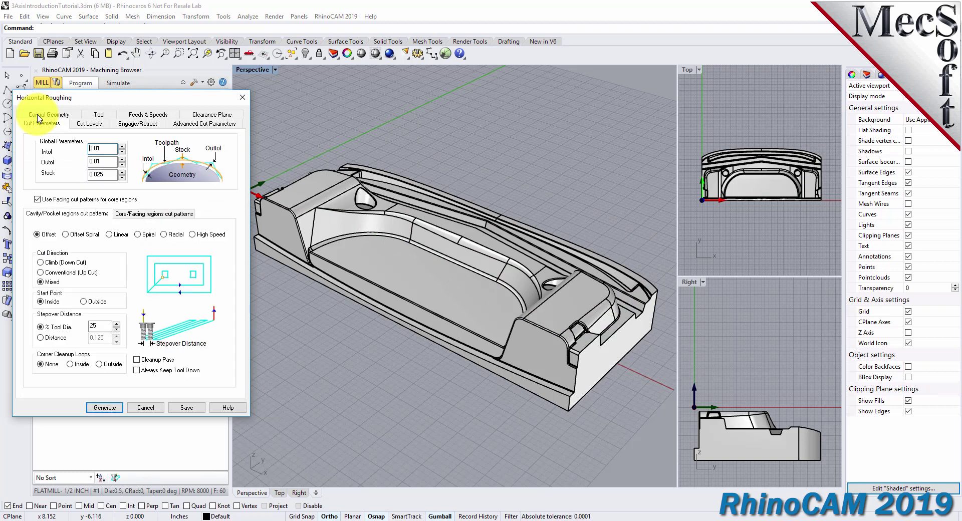
drag(107, 148, 85, 174)
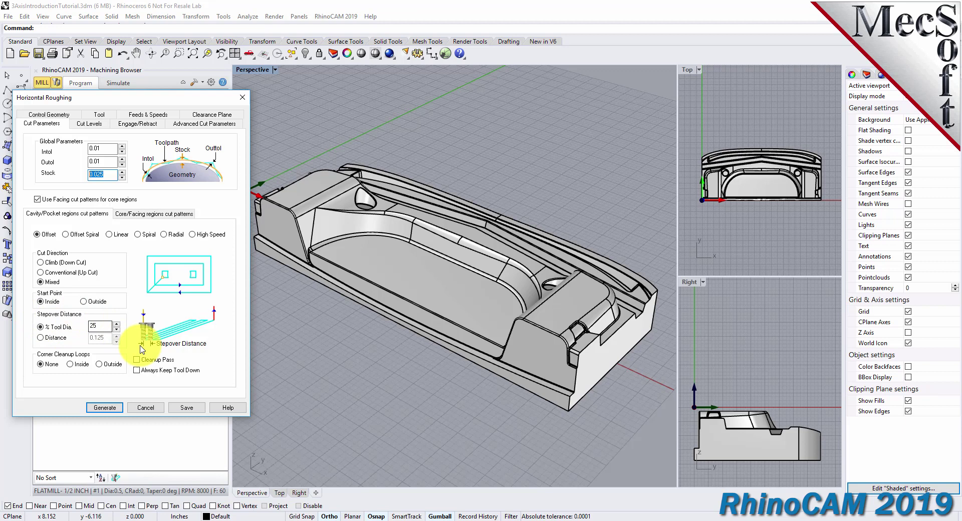
double_click(99, 326)
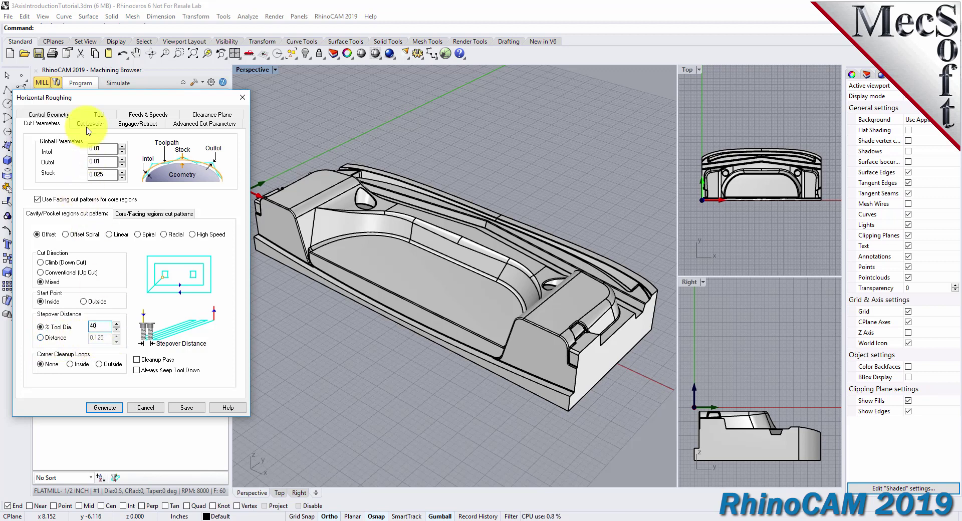
click(89, 124)
double_click(94, 152)
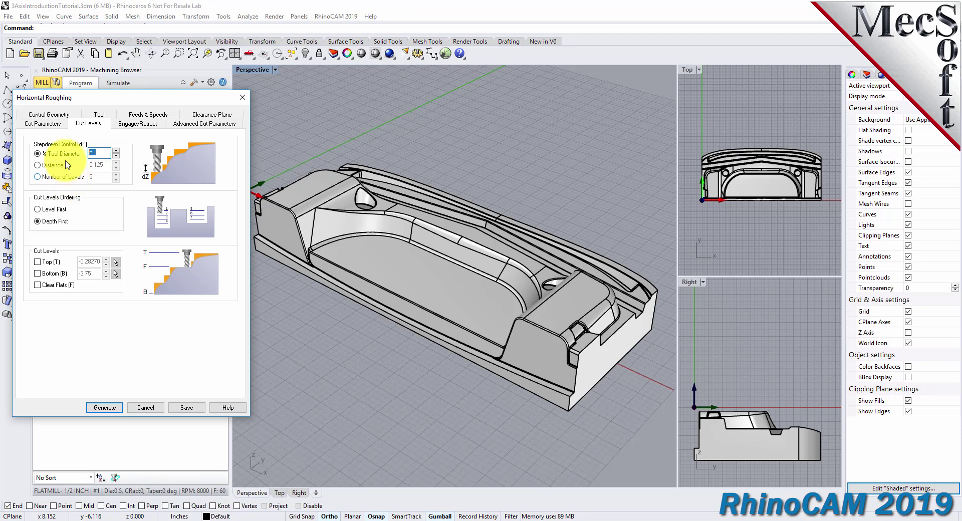
click(42, 123)
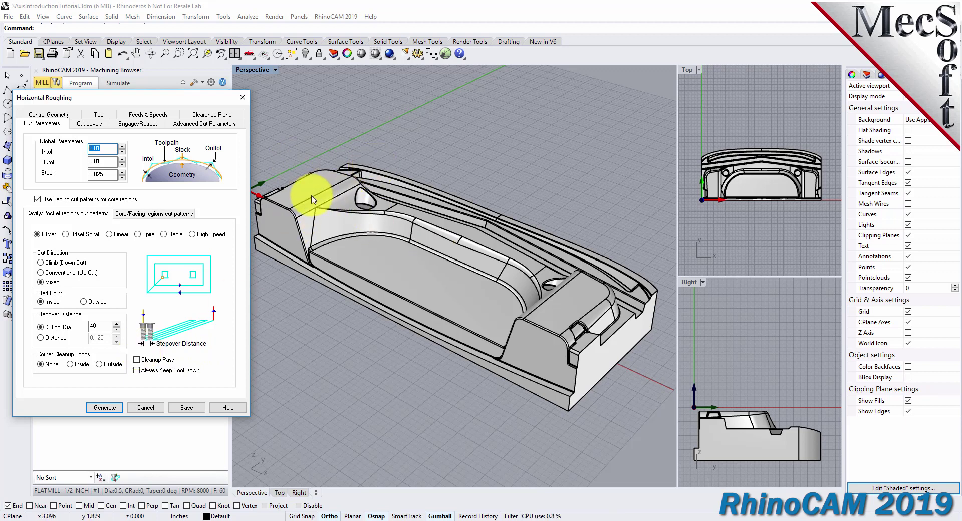
Step: Enable a bottom cut level of -3.5 for the roughing operation and check its plane against the base of the part
click(89, 124)
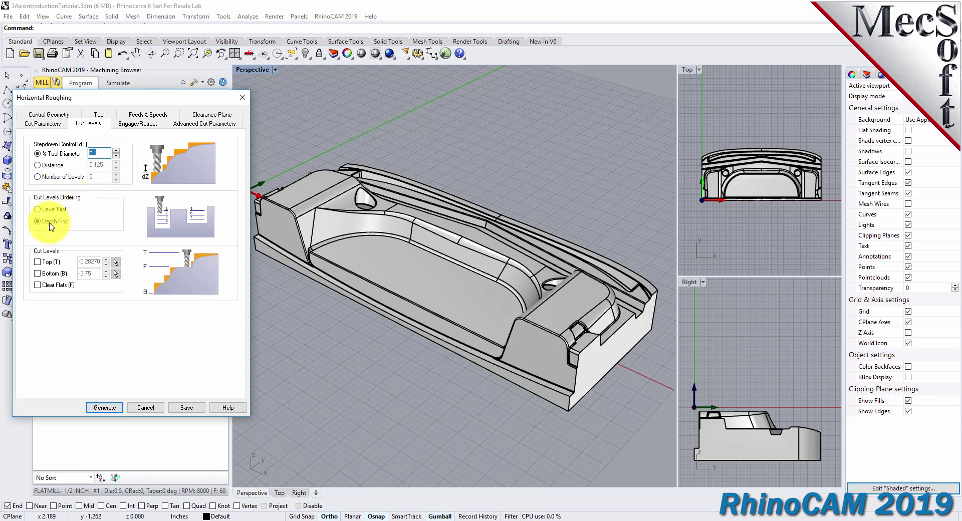
click(38, 274)
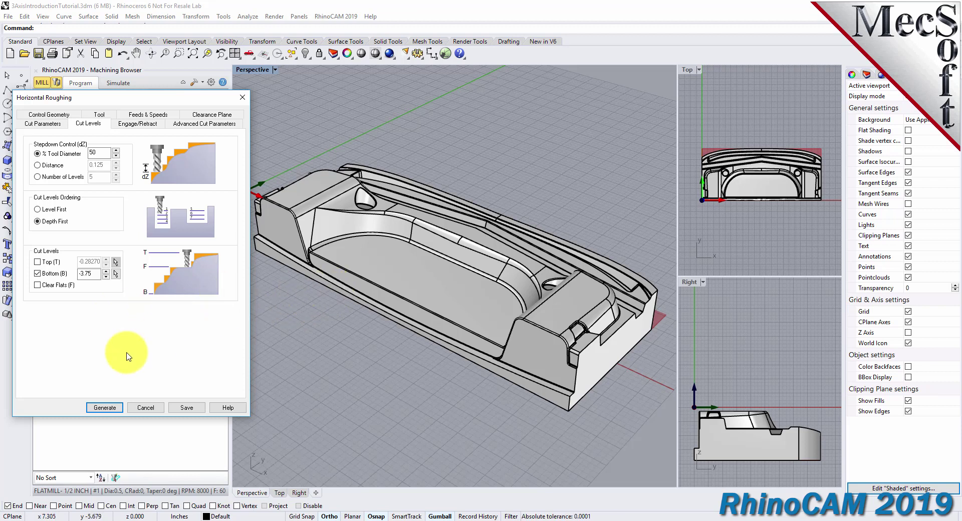
drag(94, 273, 63, 272)
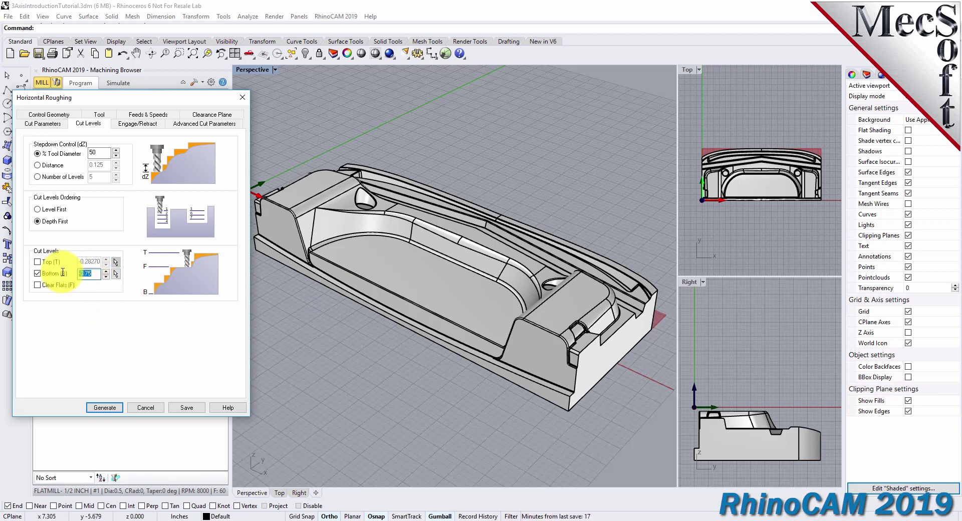
text(-3.5)
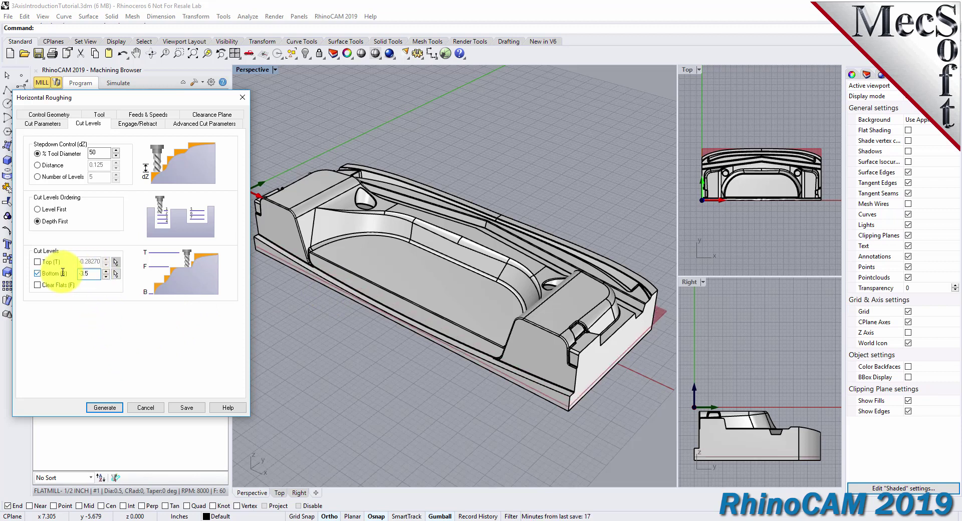
right_drag(567, 356, 497, 292)
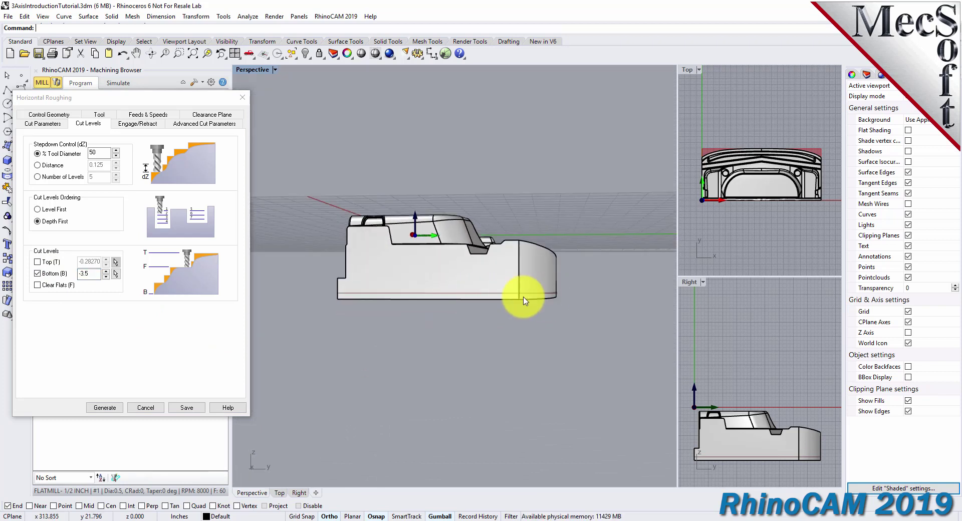
right_drag(332, 298, 429, 356)
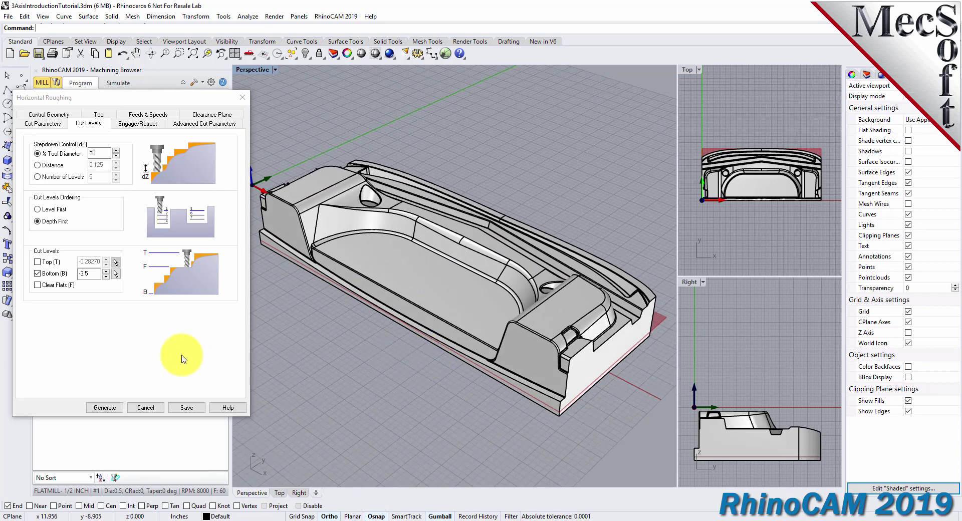
Step: Generate the Horizontal Roughing toolpath and toggle the toolpath display off and on to check it over the part
click(107, 407)
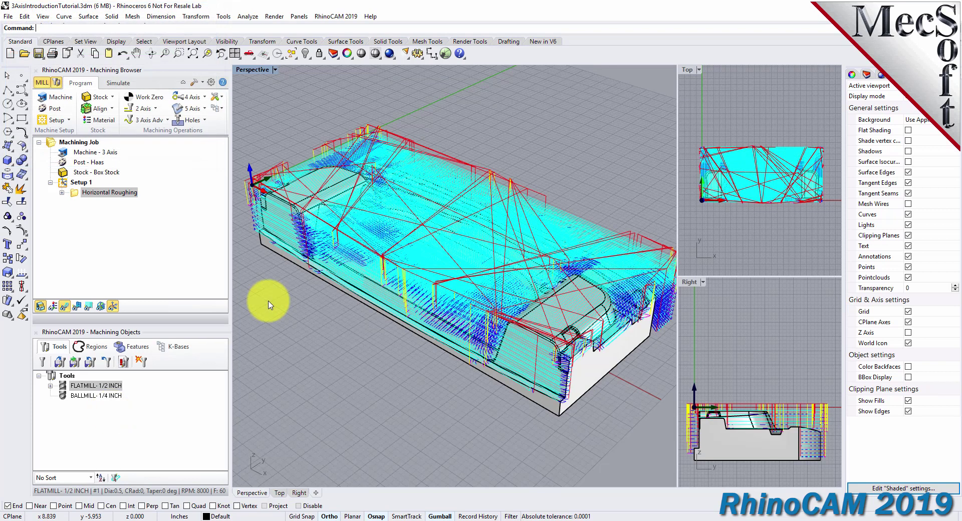
click(65, 306)
click(64, 308)
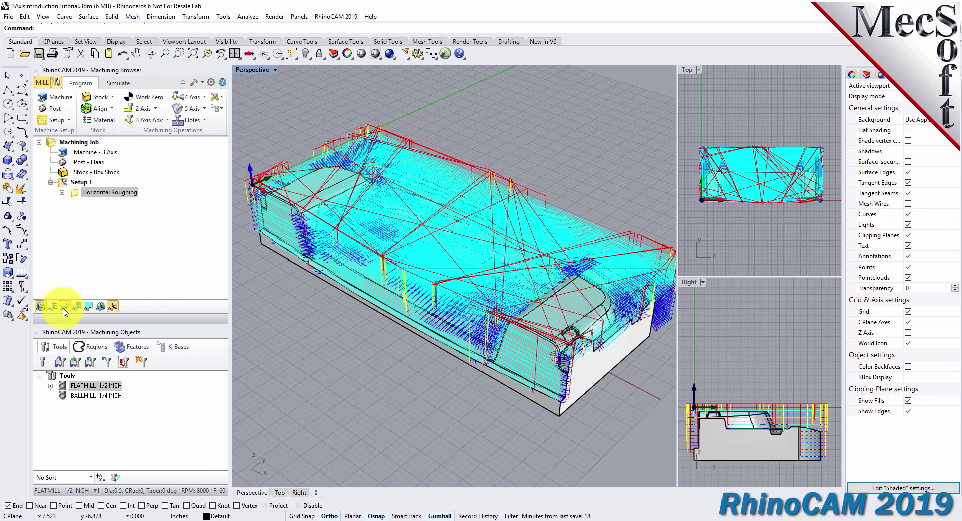
click(64, 308)
click(65, 308)
Step: Examine the roughing toolpath one Z level at a time, from the upper levels to the lowest ones, and close the level list
click(89, 306)
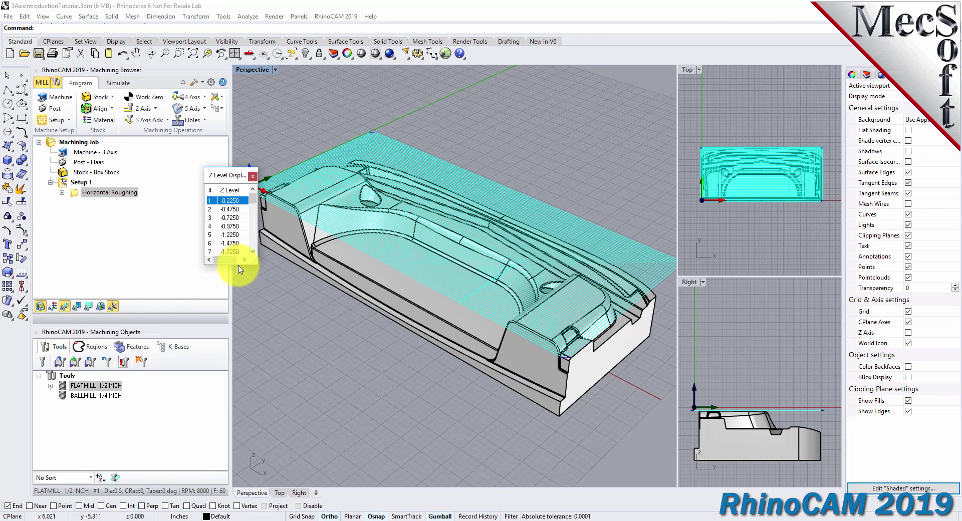
drag(239, 267, 239, 440)
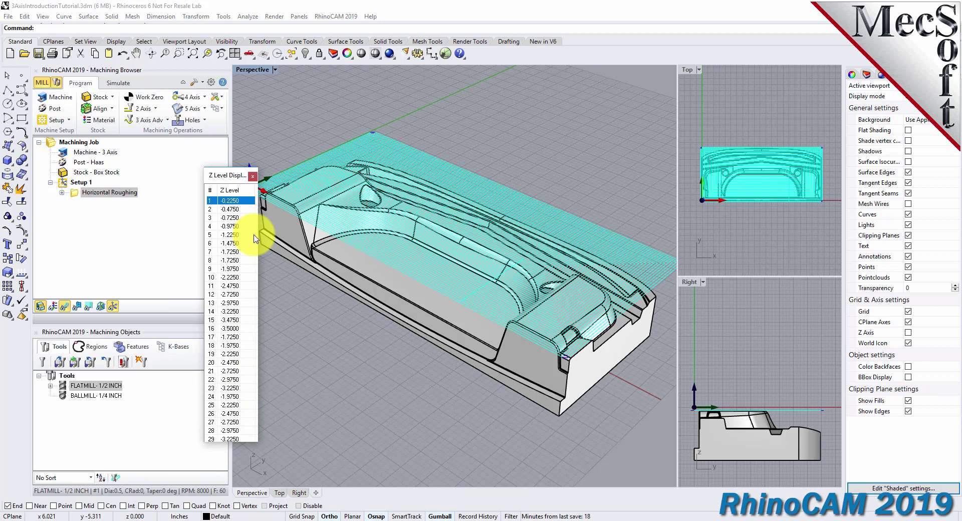
drag(240, 175, 218, 100)
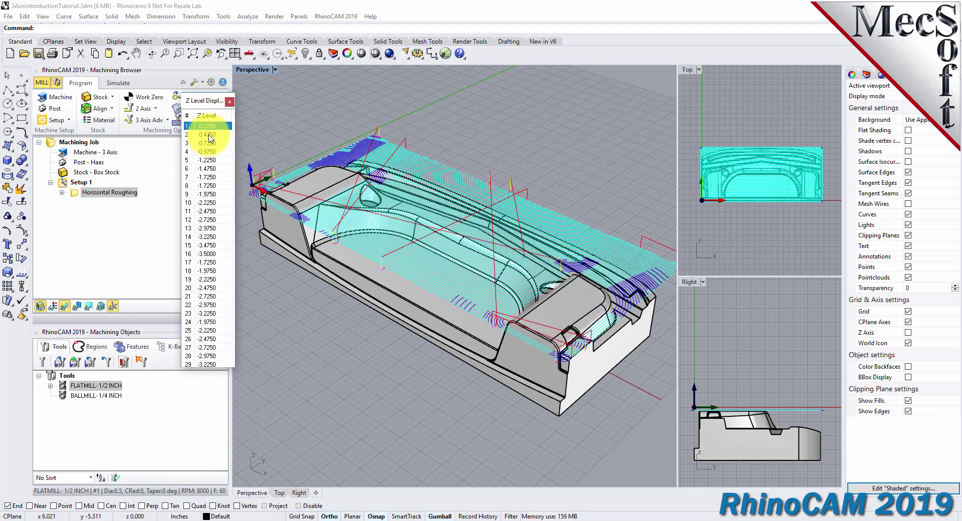
click(208, 134)
click(208, 143)
click(209, 151)
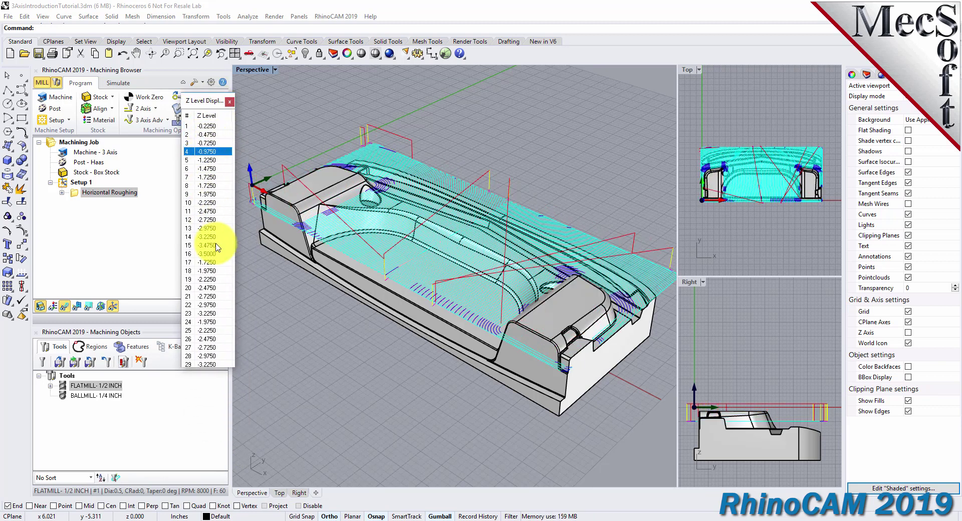
click(210, 364)
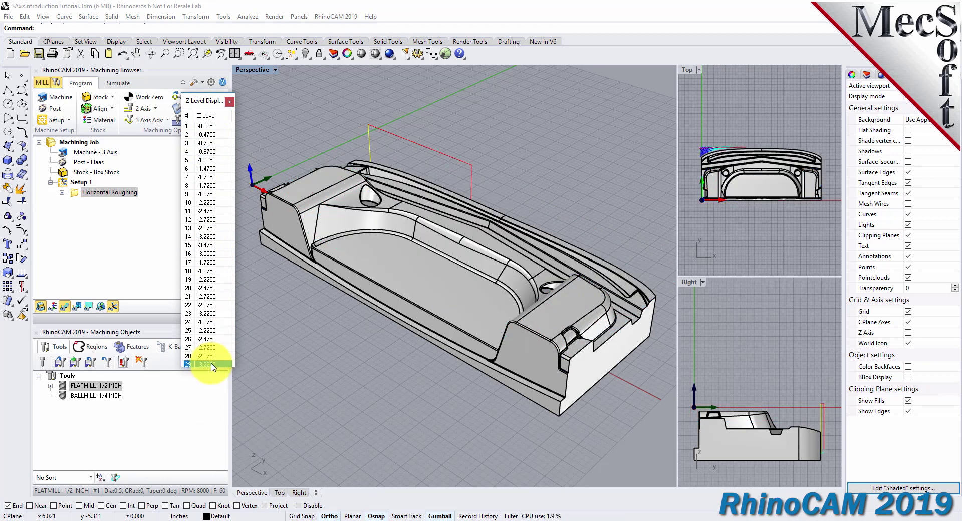
click(210, 356)
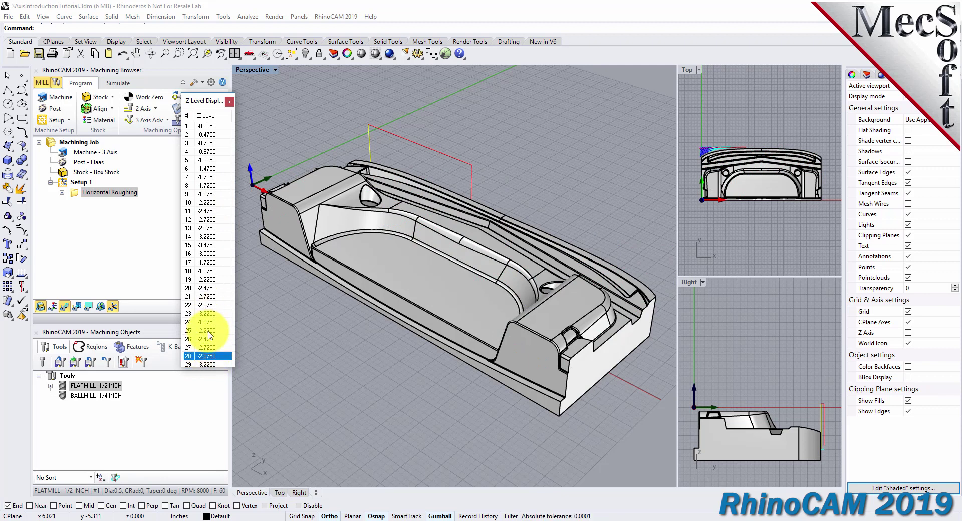
click(230, 103)
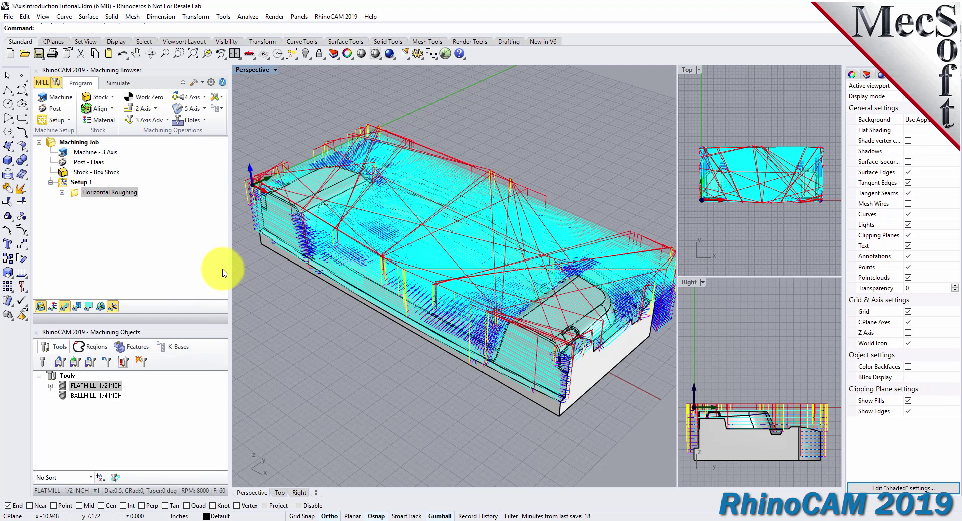
Step: Review the simulation preferences, including the simulation model and accuracy, before running the cut simulation
click(120, 83)
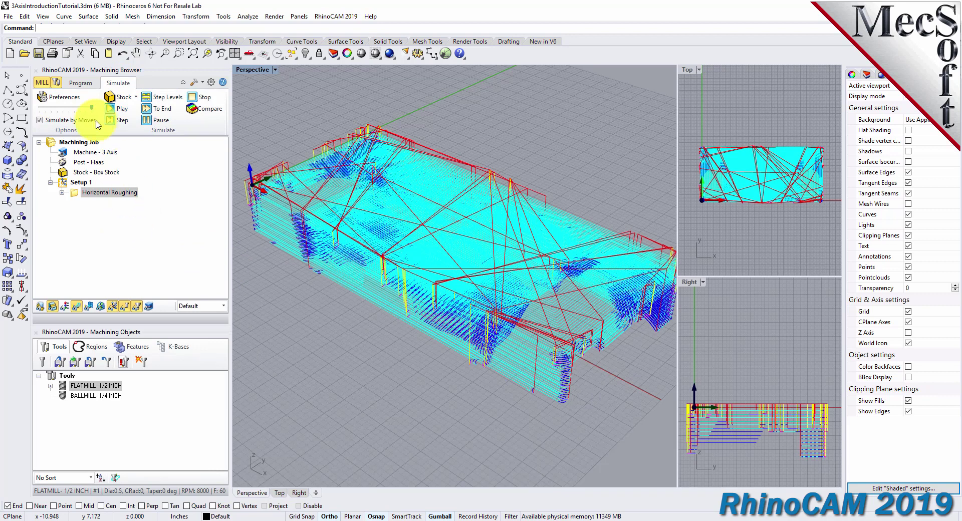
click(67, 99)
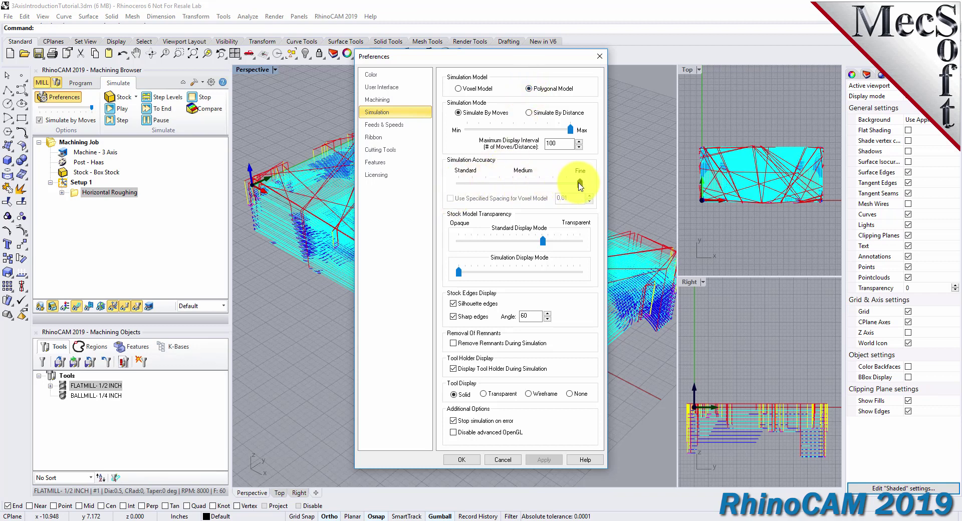
click(461, 460)
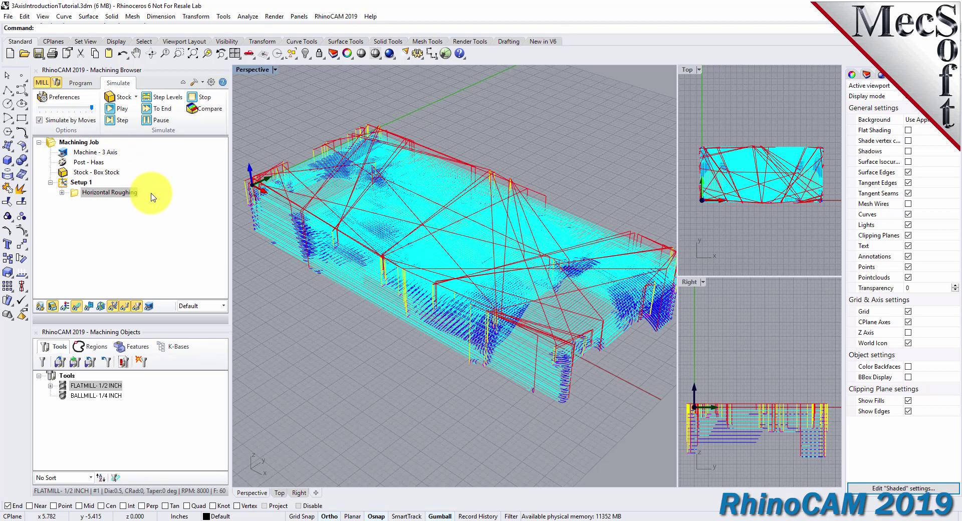
Step: Simulate the Horizontal Roughing operation on the box stock with the toolpath hidden, and advance the simulation to the end
click(123, 110)
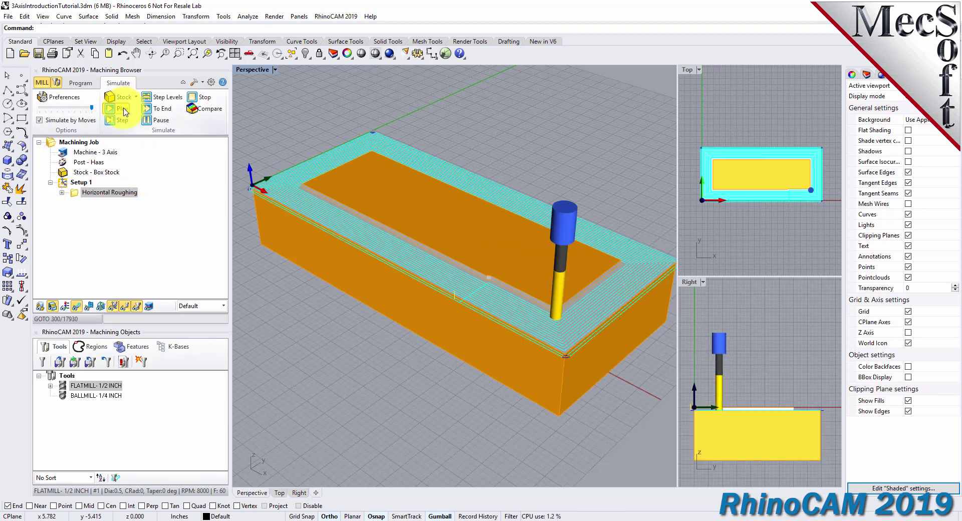
click(77, 309)
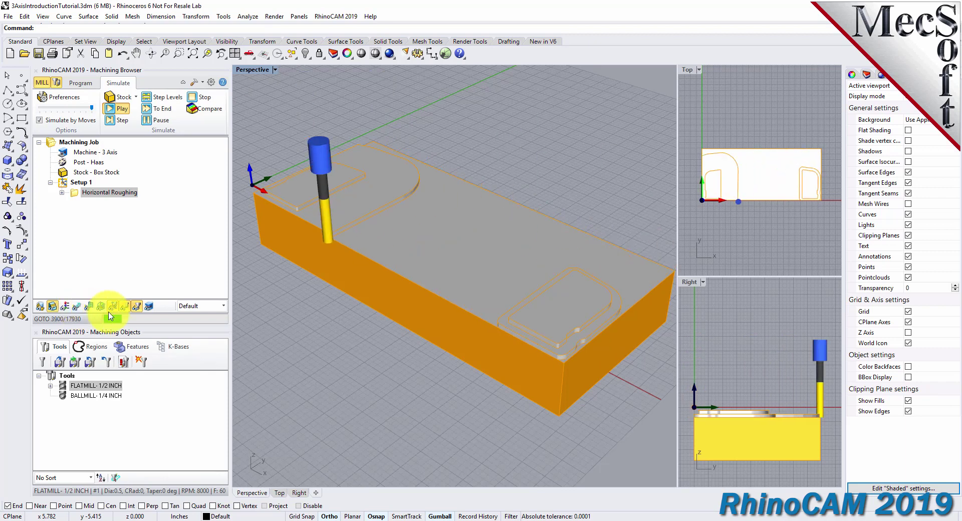
click(163, 108)
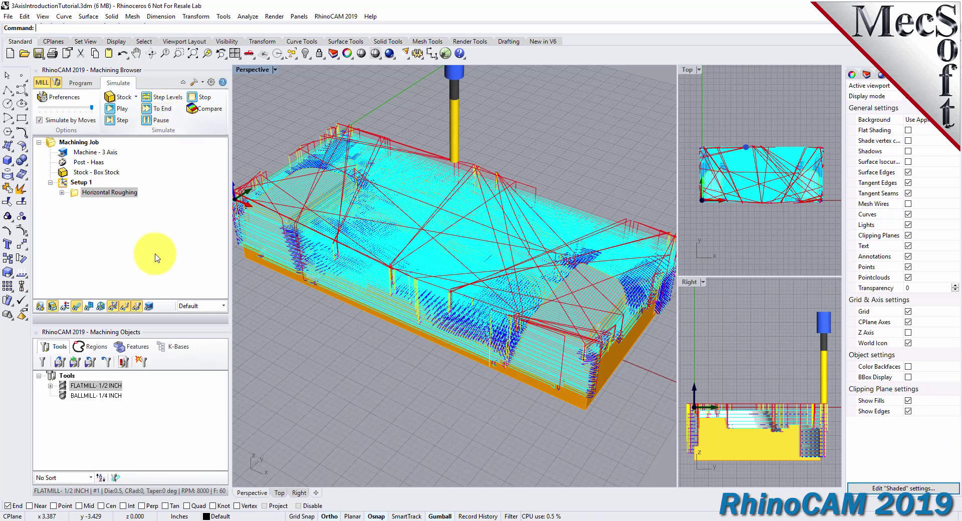
Step: Hide the toolpath and inspect the simulated roughed stock from the side, checking the material remaining at the base
click(78, 309)
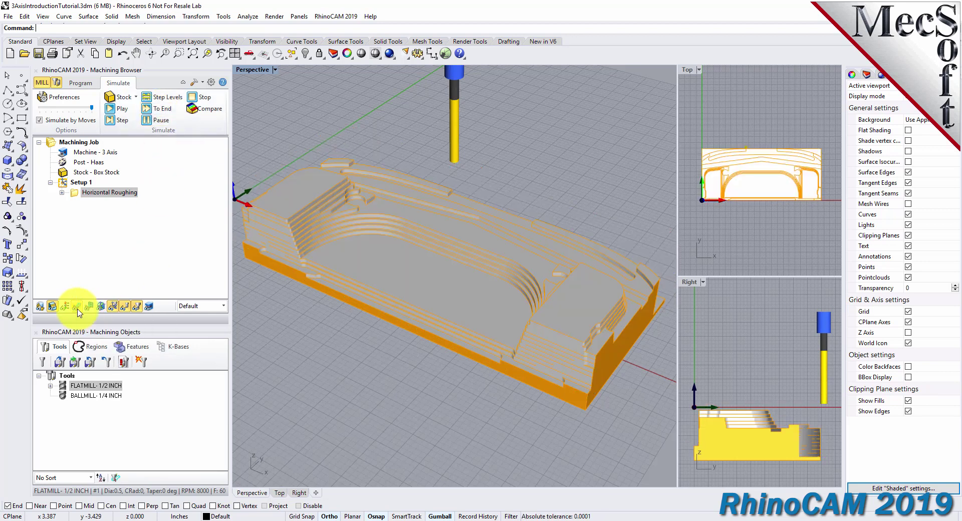
click(78, 310)
click(78, 310)
right_drag(442, 305, 414, 232)
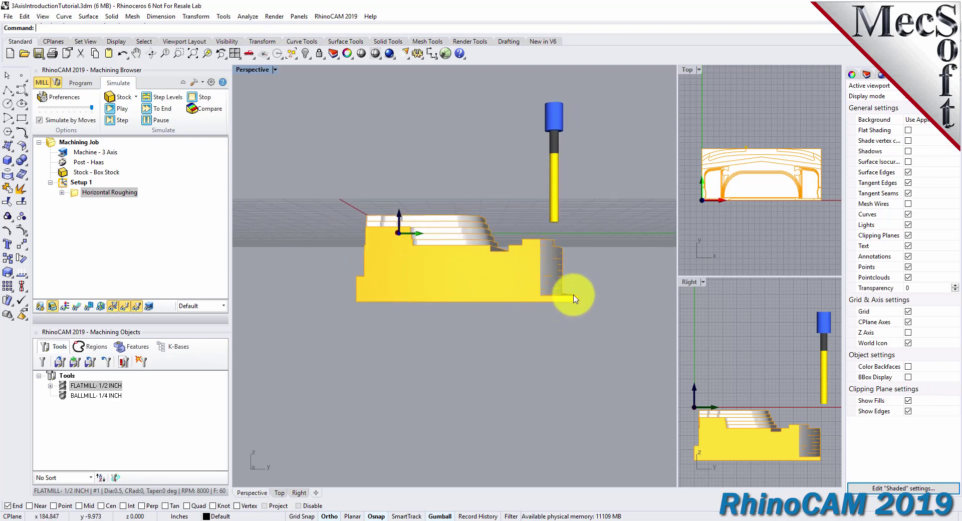
right_drag(369, 266, 467, 327)
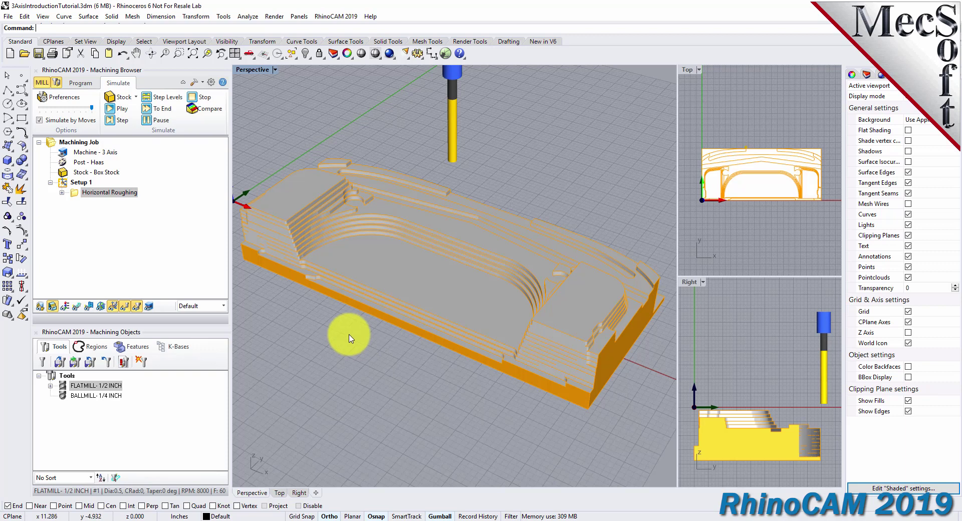
Step: Start a 3-axis Parallel Finishing operation and add the flat underside of the part as its machining region
click(79, 84)
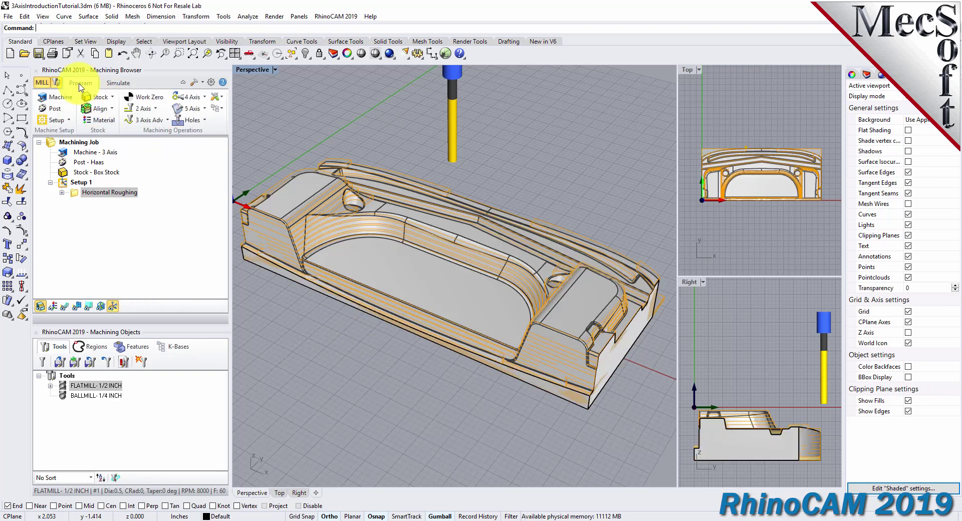
click(170, 121)
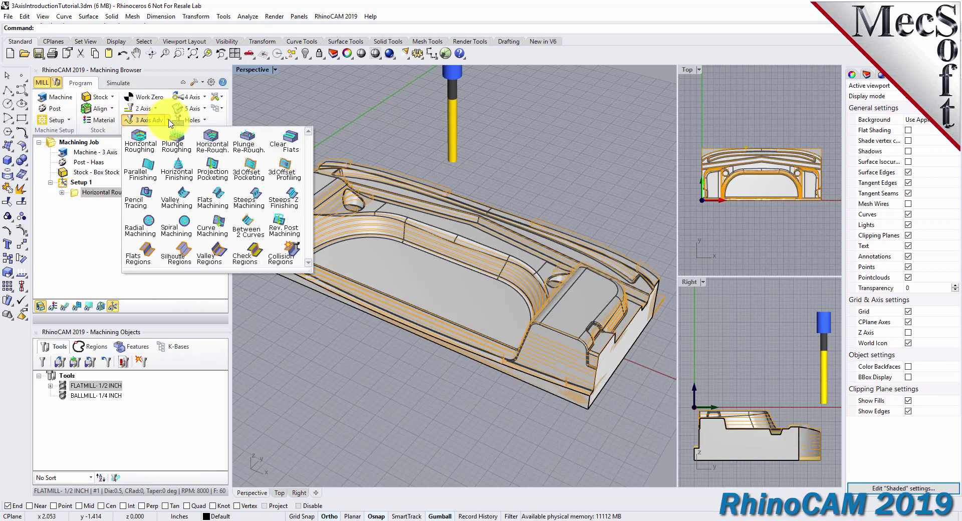
click(155, 184)
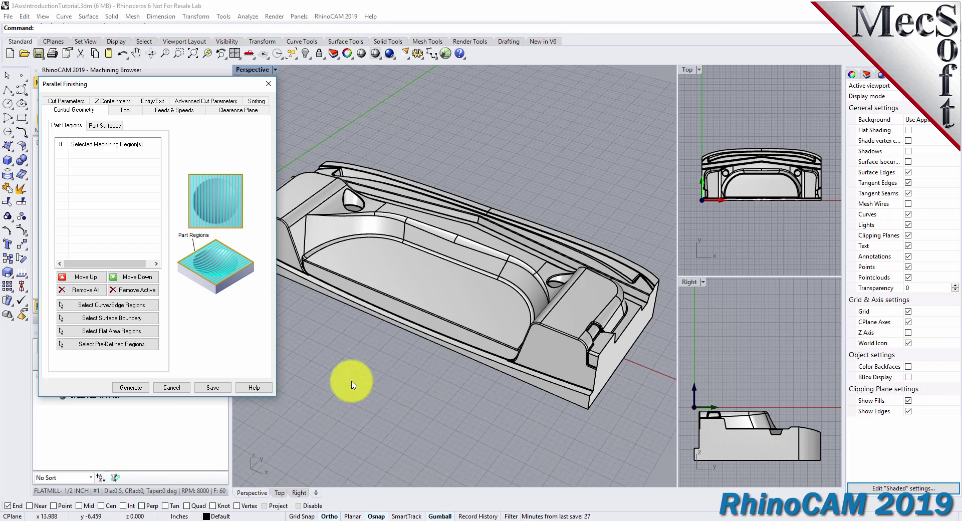
click(126, 331)
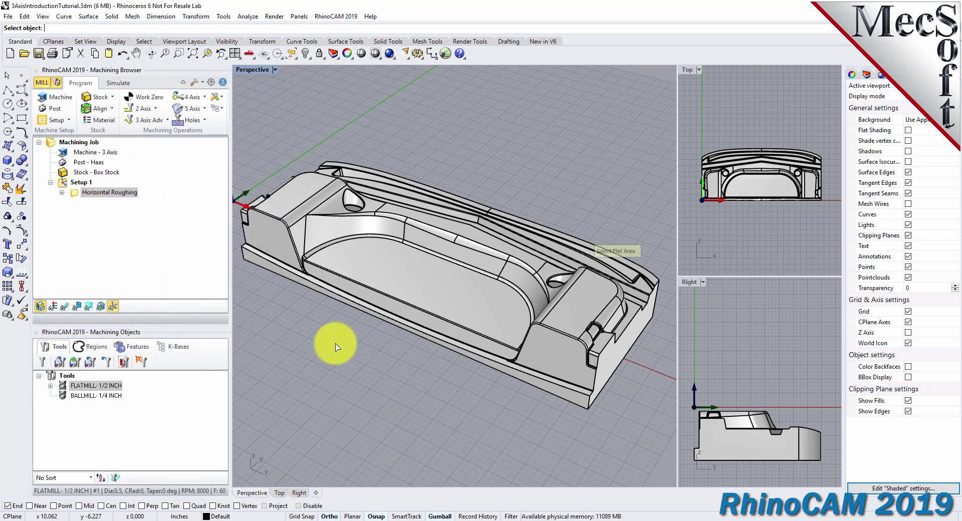
right_drag(519, 434, 533, 316)
click(451, 294)
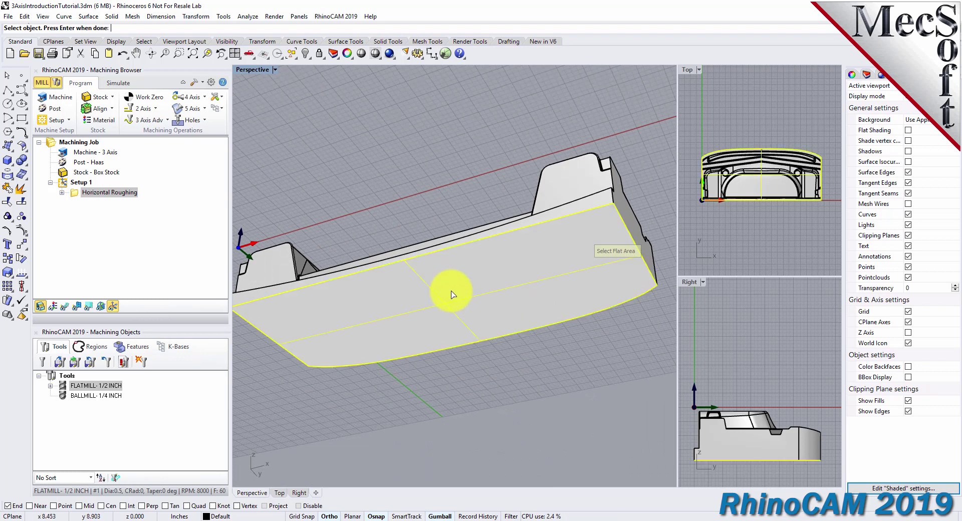
right_click(485, 368)
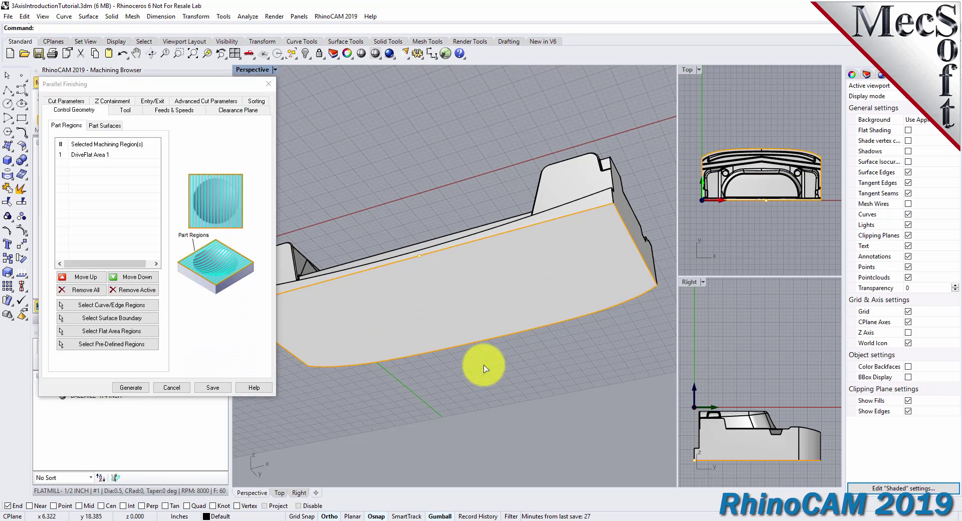
Step: Check the selected flat area region on the part and choose the BALLMILL- 1/4 INCH tool for Parallel Finishing
right_drag(506, 350, 504, 466)
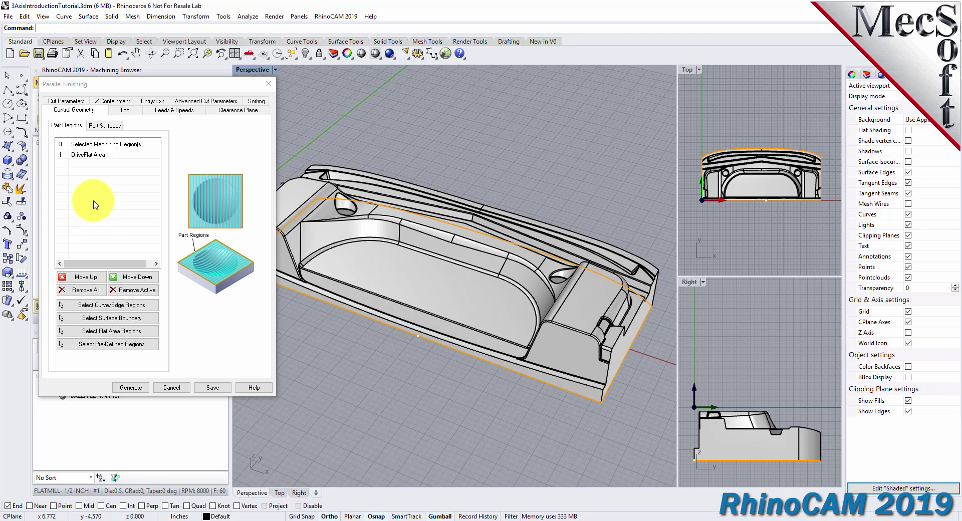
click(88, 155)
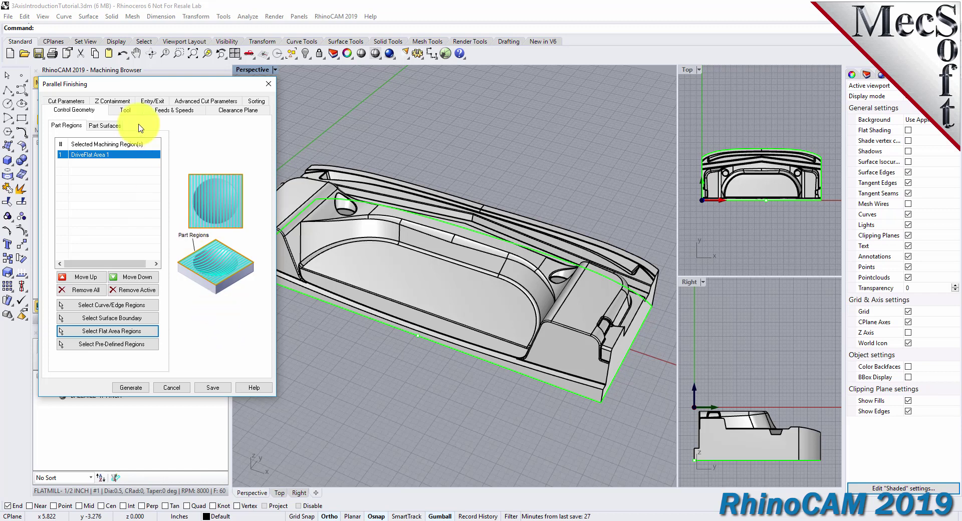
click(125, 110)
click(102, 149)
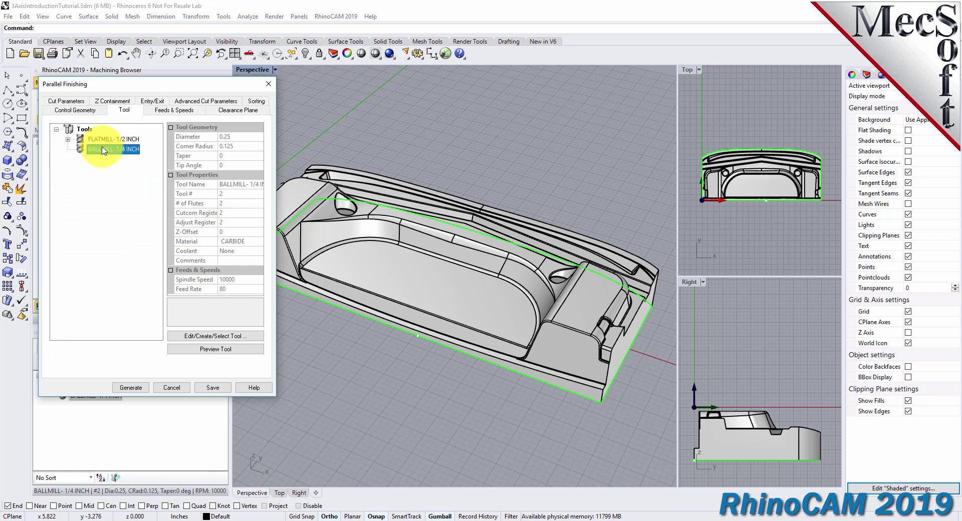
Step: Set the Parallel Finishing angle of cuts to 45 and the stepover to 15% of tool diameter, and generate the toolpath
click(71, 102)
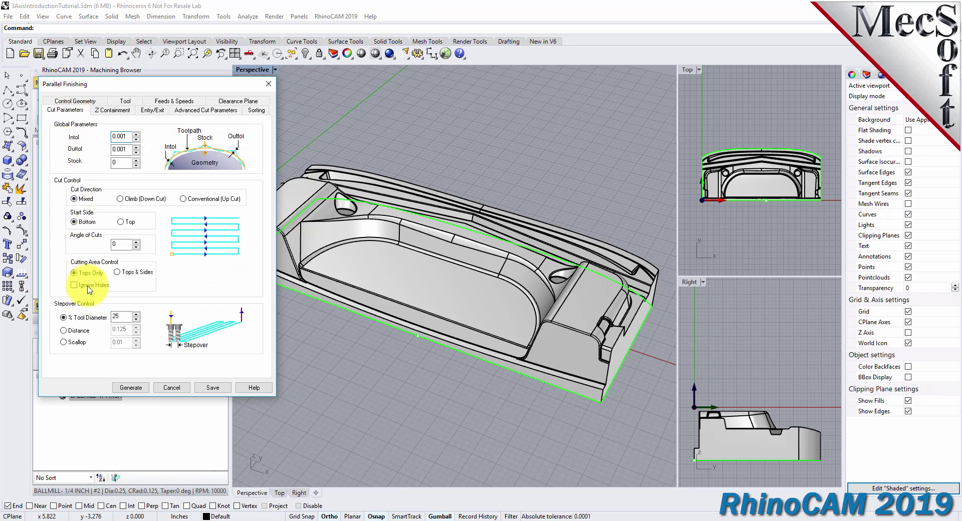
drag(123, 244, 91, 244)
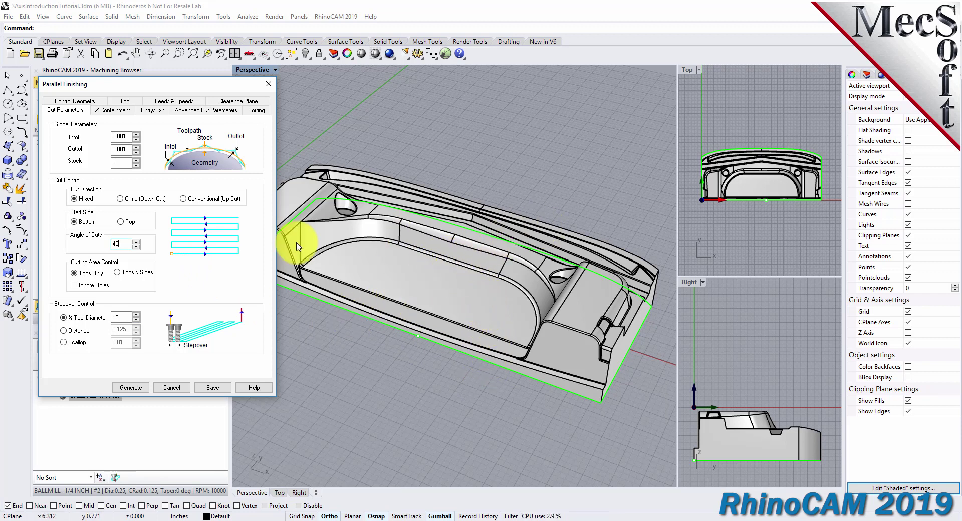
double_click(130, 317)
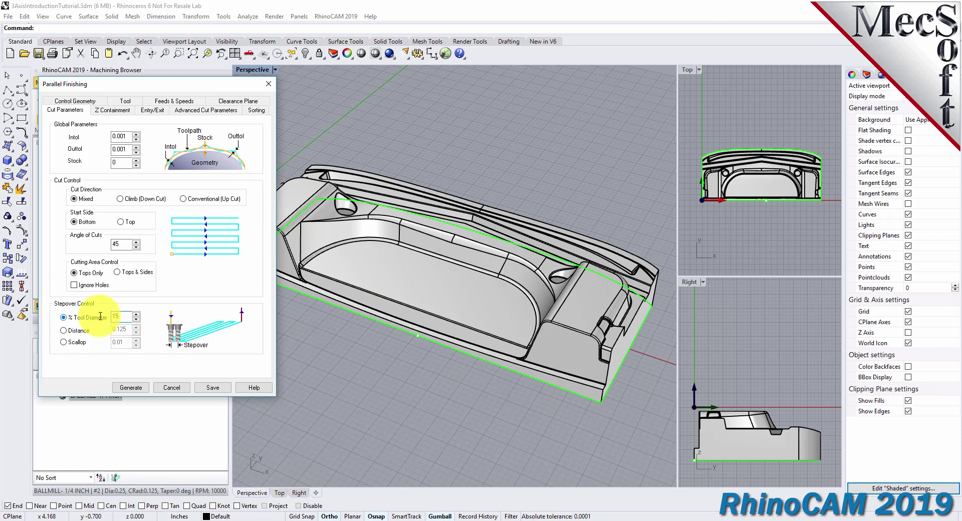
text(15)
click(131, 387)
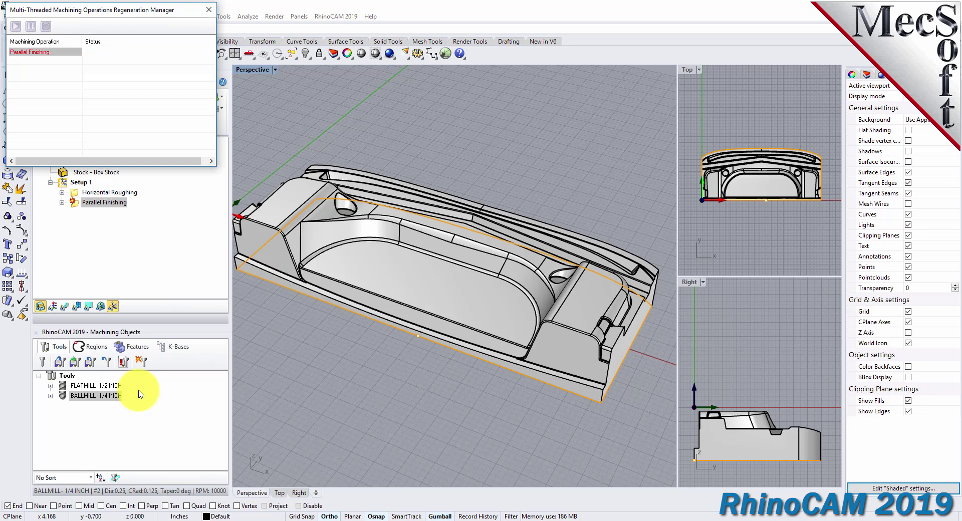
Step: Examine the Parallel Finishing toolpath on the part, checking the spacing and direction of the passes over the surfaces and walls
click(65, 307)
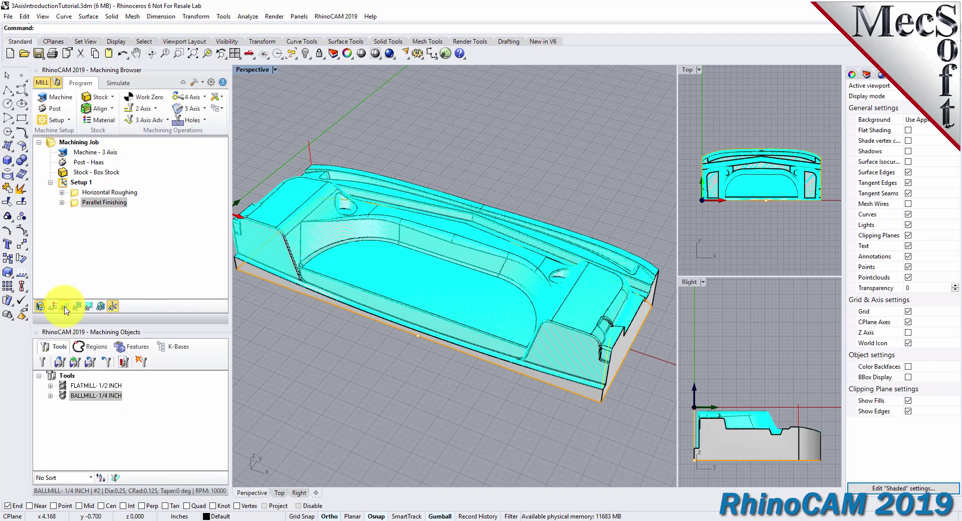
scroll(608, 310, up, 6)
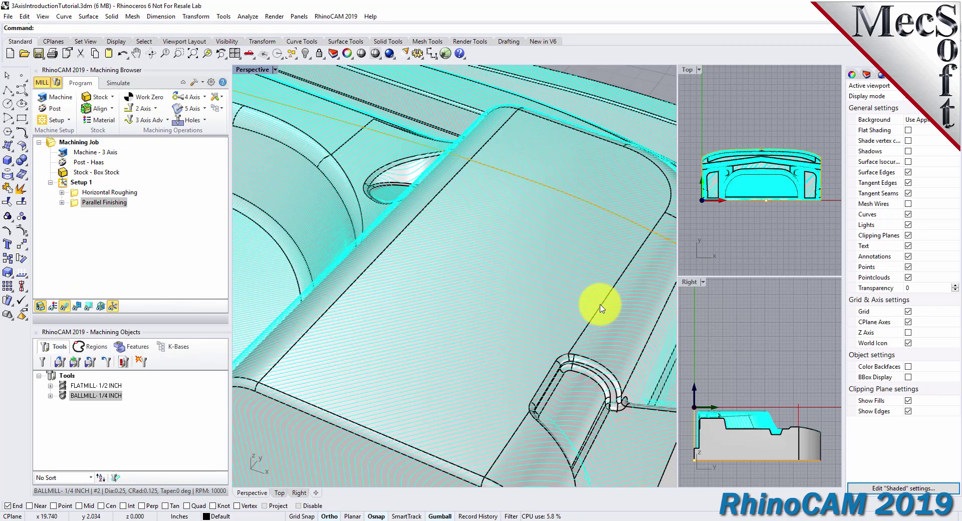
mouse_move(530, 273)
right_down()
mouse_move(503, 311)
mouse_move(497, 270)
mouse_move(539, 292)
mouse_move(542, 265)
right_up()
scroll(540, 263, down, 4)
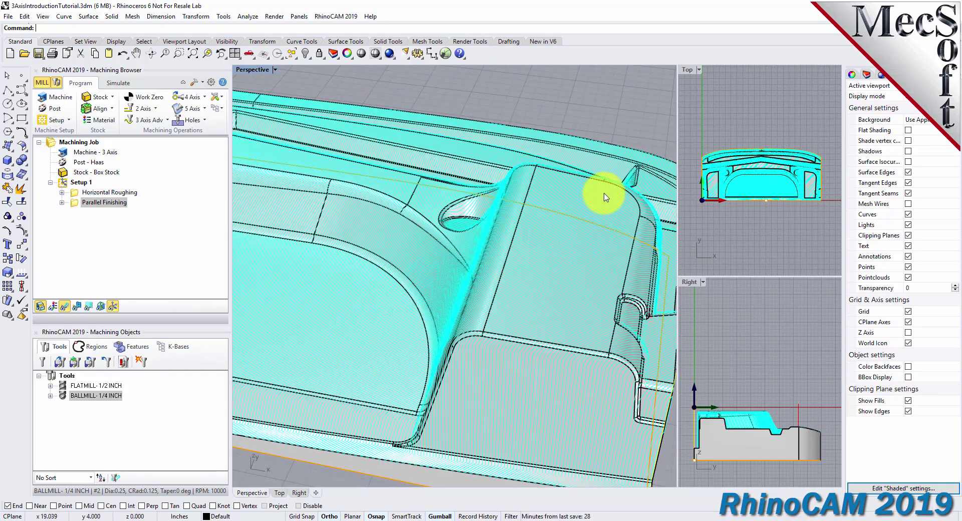
scroll(545, 273, down, 4)
scroll(546, 281, down, 5)
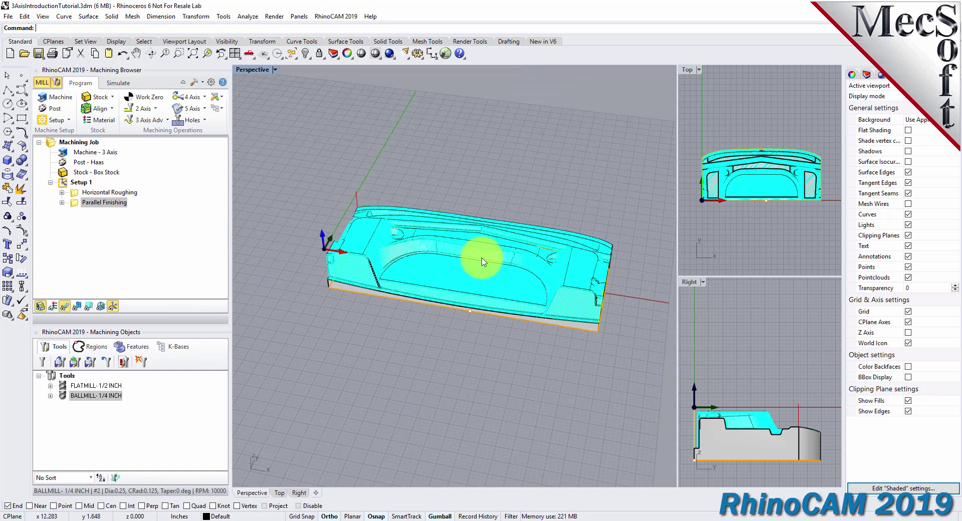
right_drag(492, 322, 494, 287)
scroll(551, 298, up, 3)
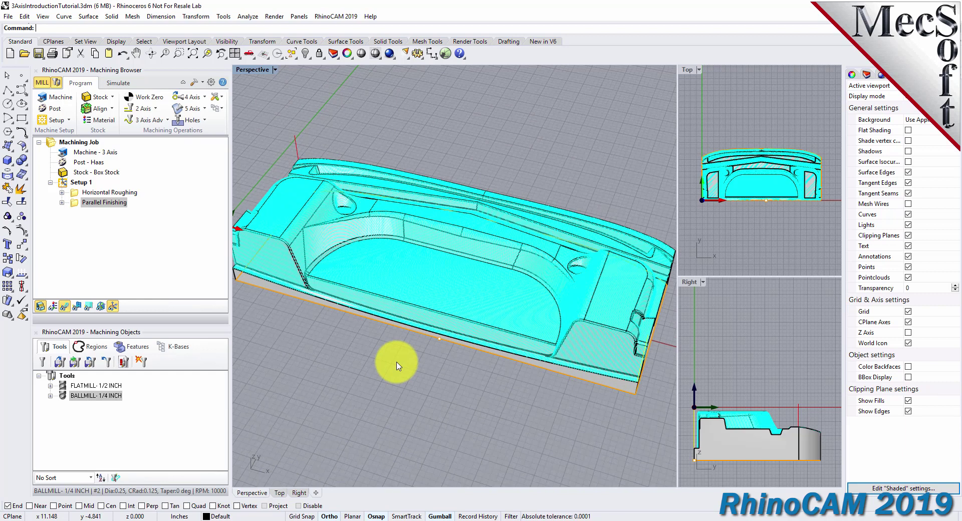
Step: Simulate the Parallel Finishing operation to the end and hide the toolpath to check the finished stock
click(118, 84)
click(103, 202)
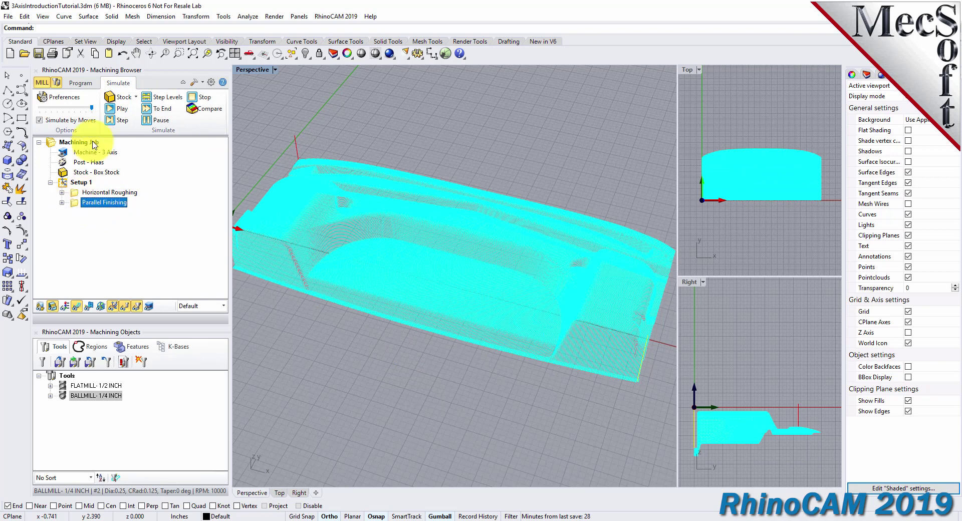
click(122, 106)
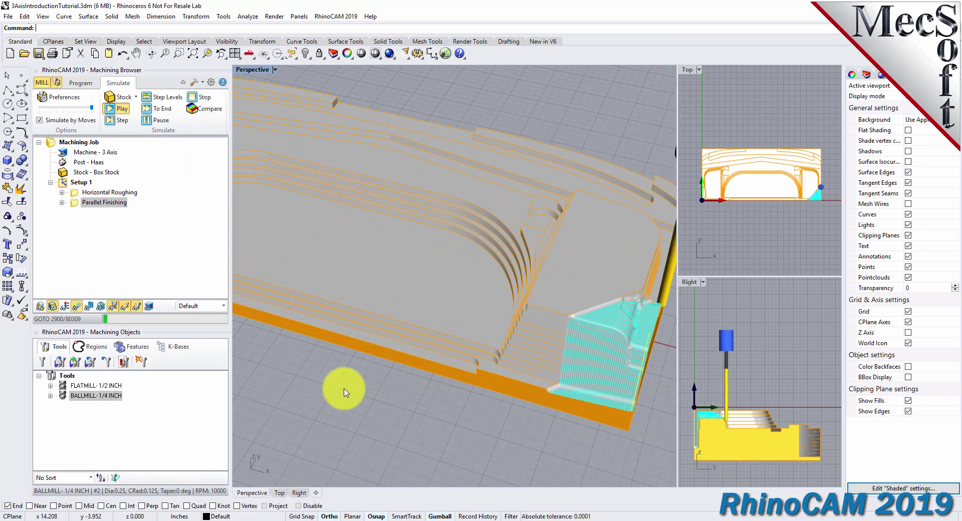
click(162, 109)
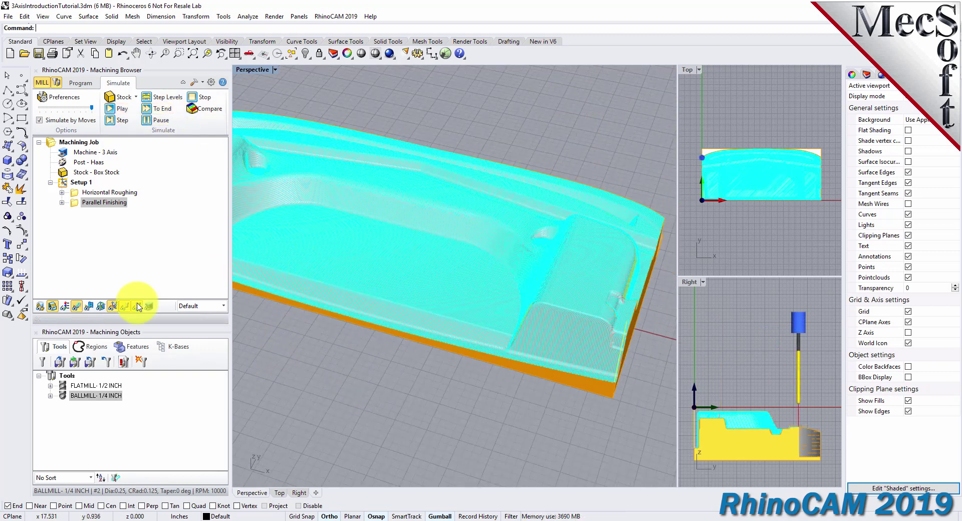
click(76, 307)
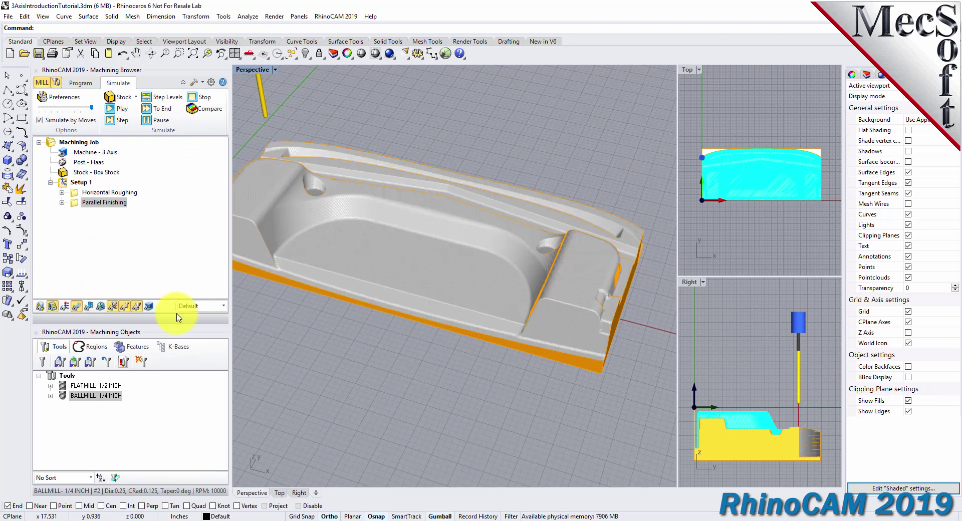
mouse_move(521, 268)
right_down()
mouse_move(467, 294)
mouse_move(506, 270)
right_up()
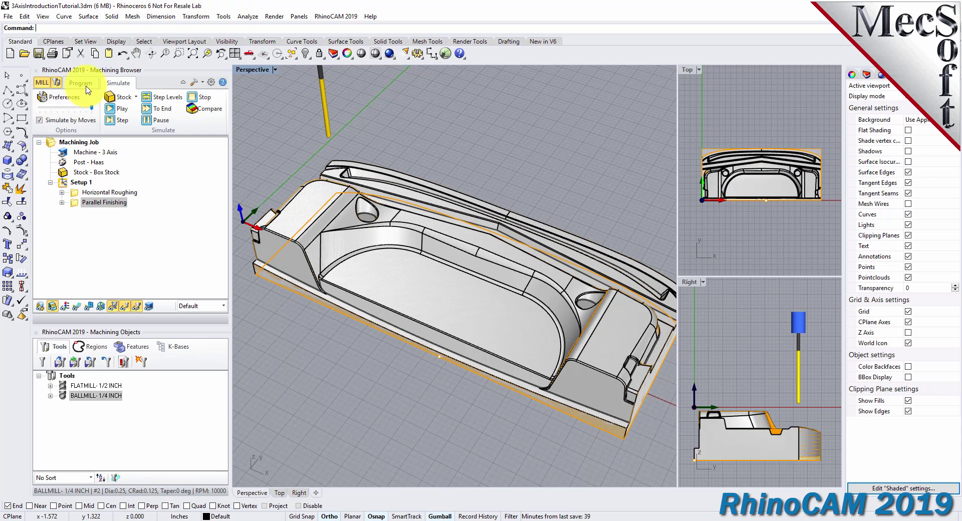
Step: Start a 3-axis Radial Machining operation and add the edges around both teardrop-shaped recesses as machining regions
click(87, 85)
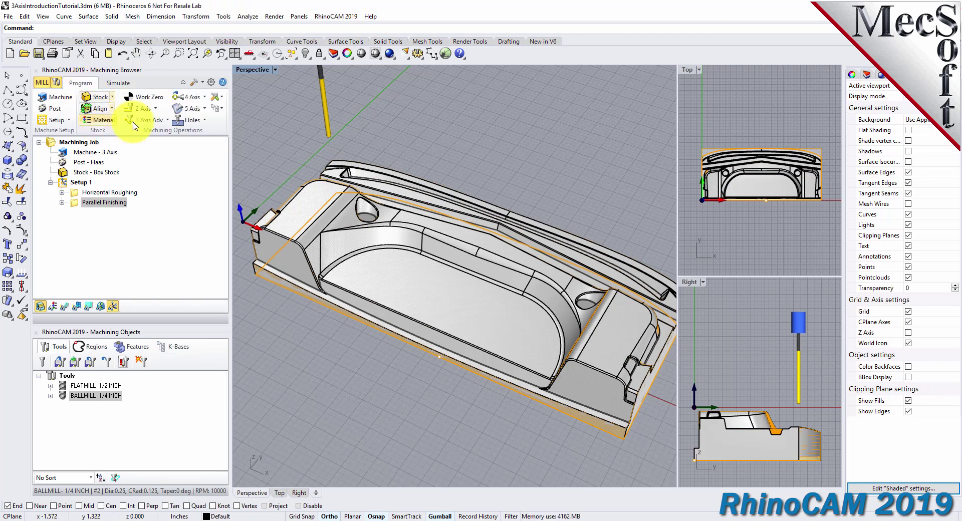
click(169, 122)
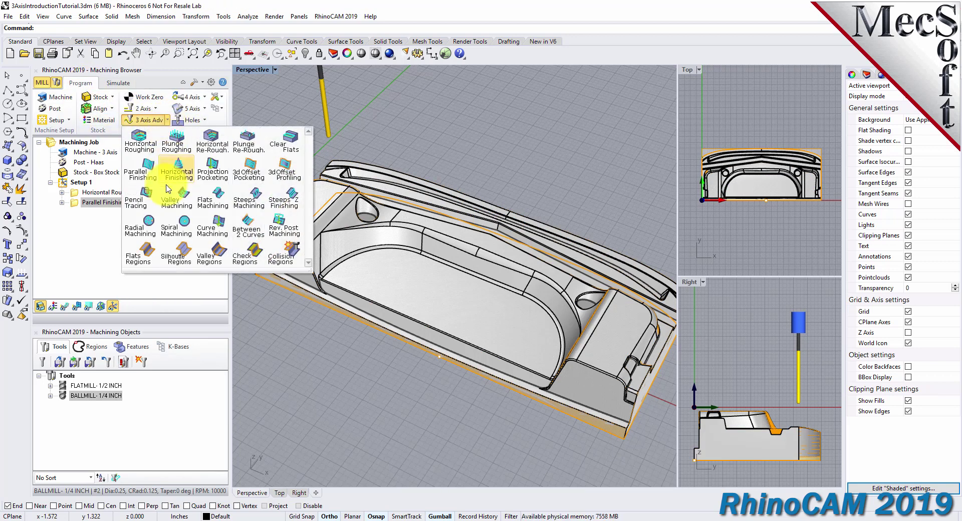
click(144, 246)
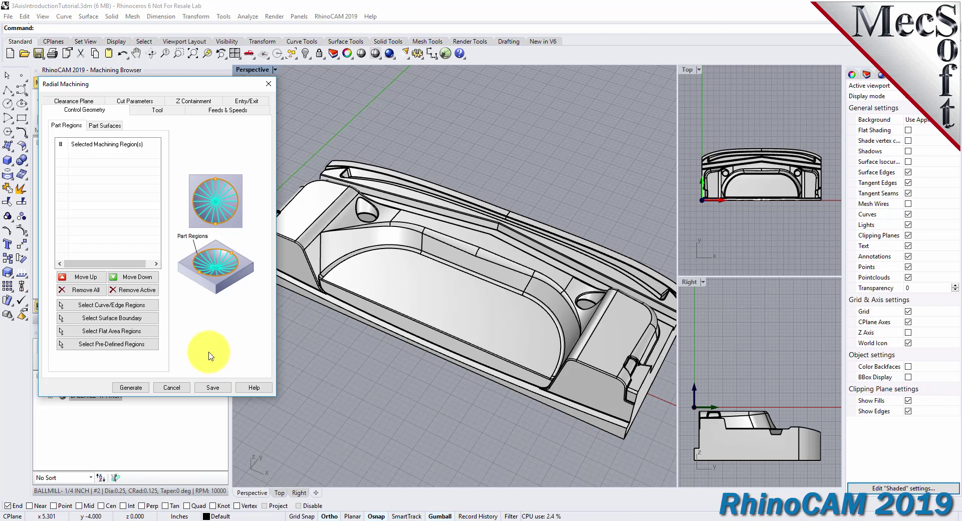
click(111, 304)
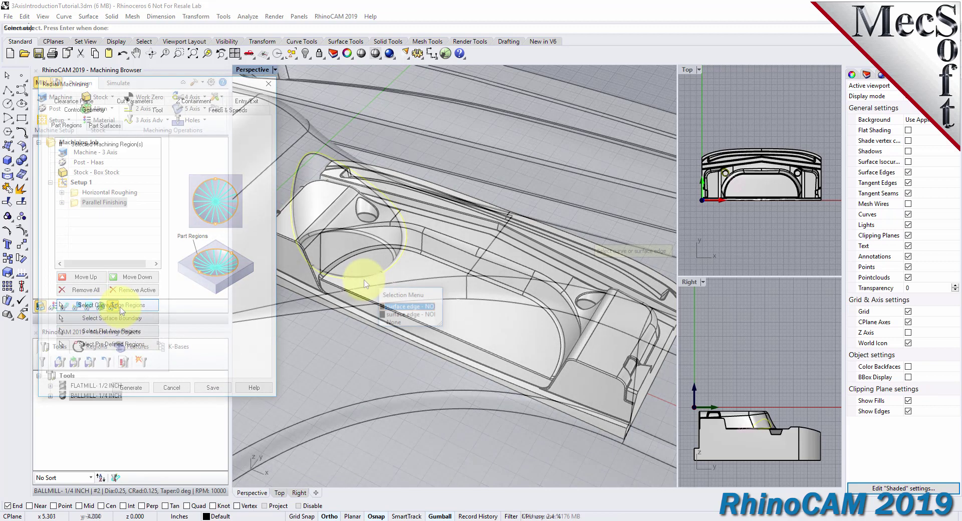
click(380, 290)
click(406, 306)
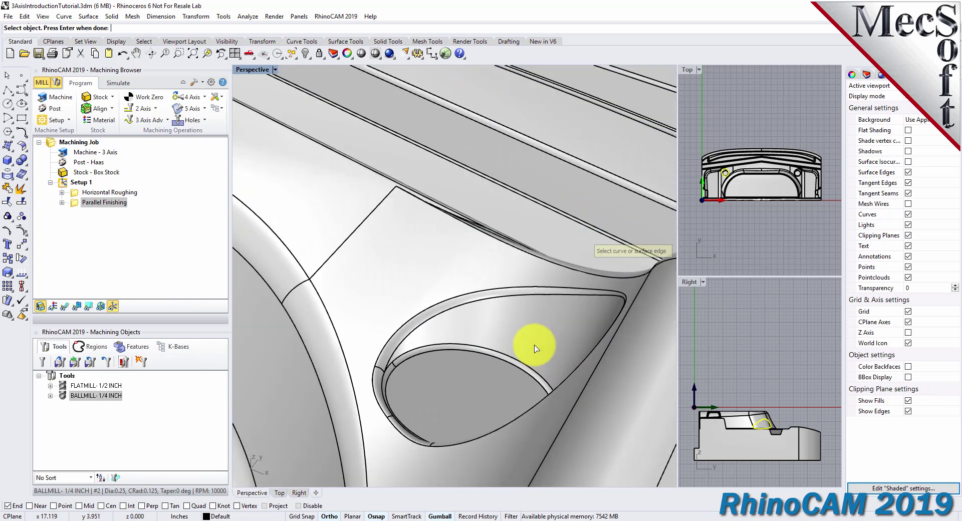
click(390, 403)
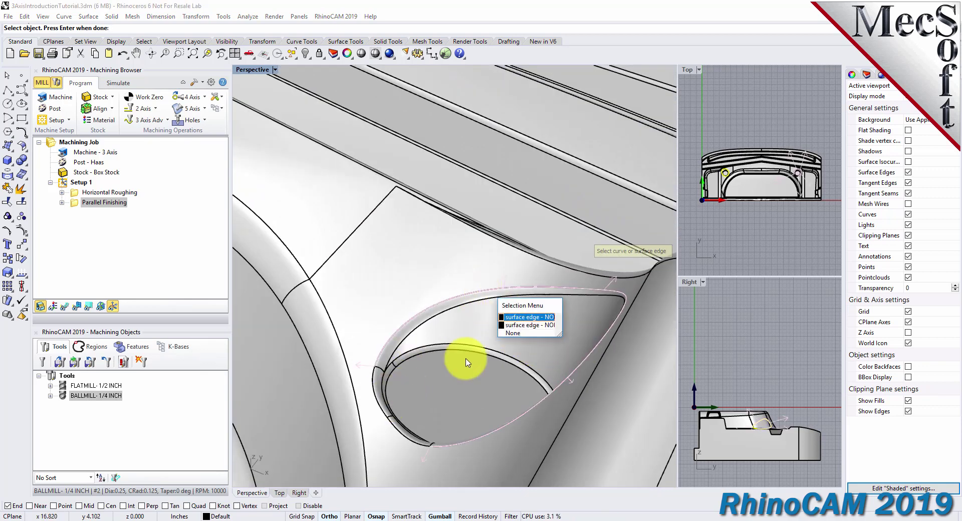
click(522, 317)
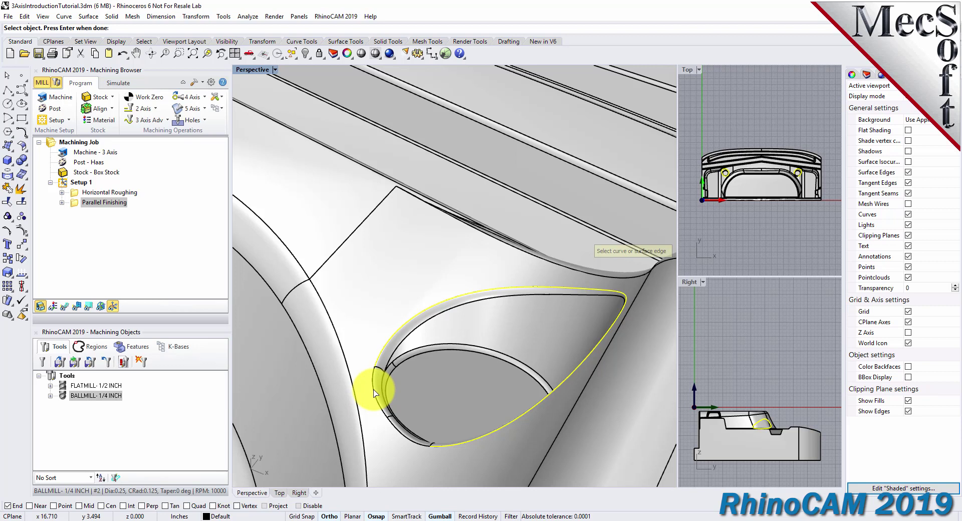
click(394, 430)
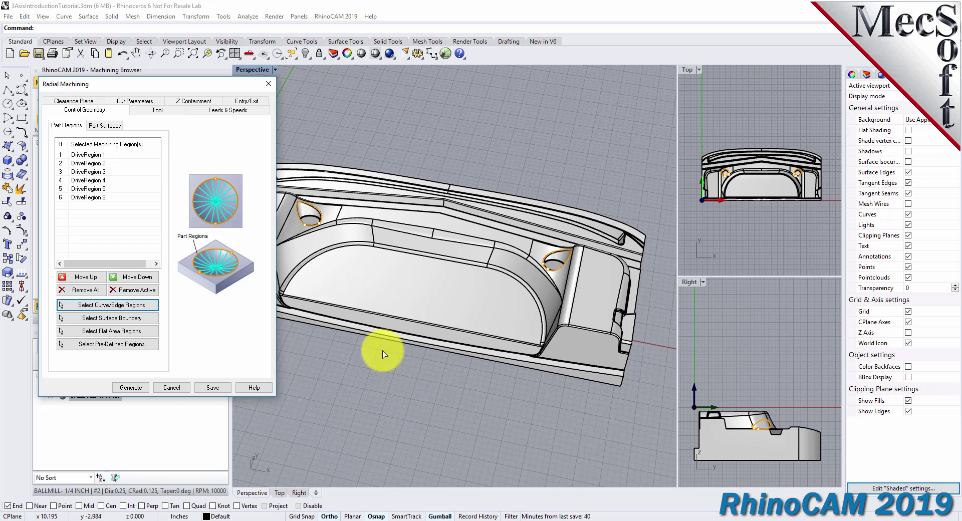
Step: Set the Radial Machining stepover to 15% of tool diameter, generate the toolpath and check it in the recesses
click(149, 112)
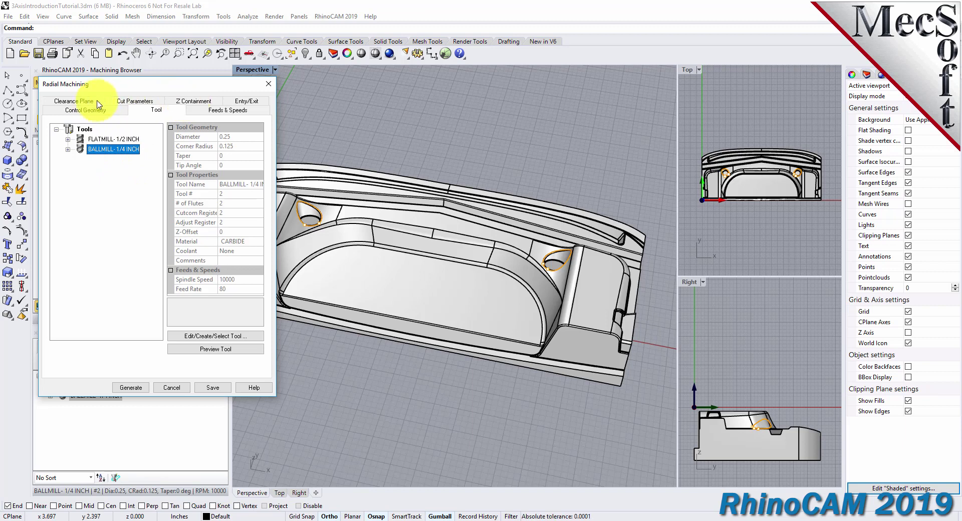
click(147, 101)
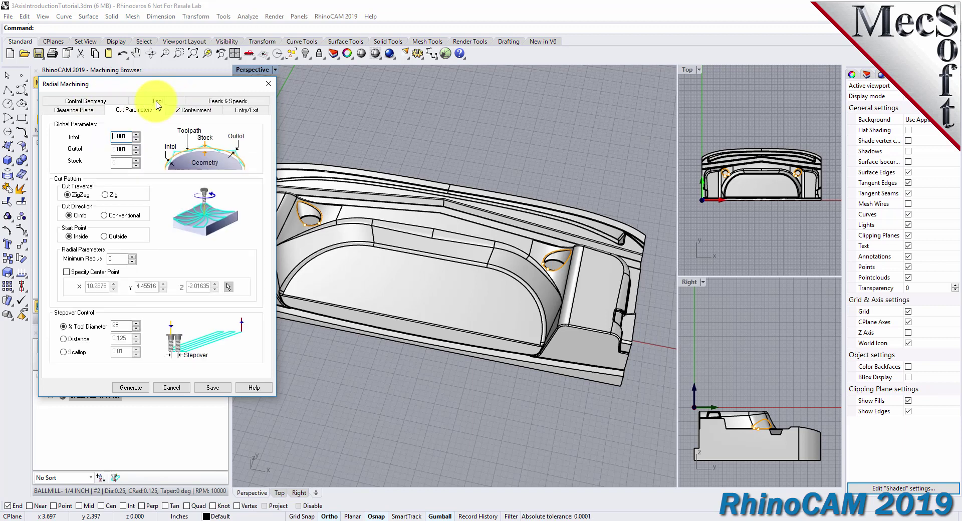
double_click(121, 325)
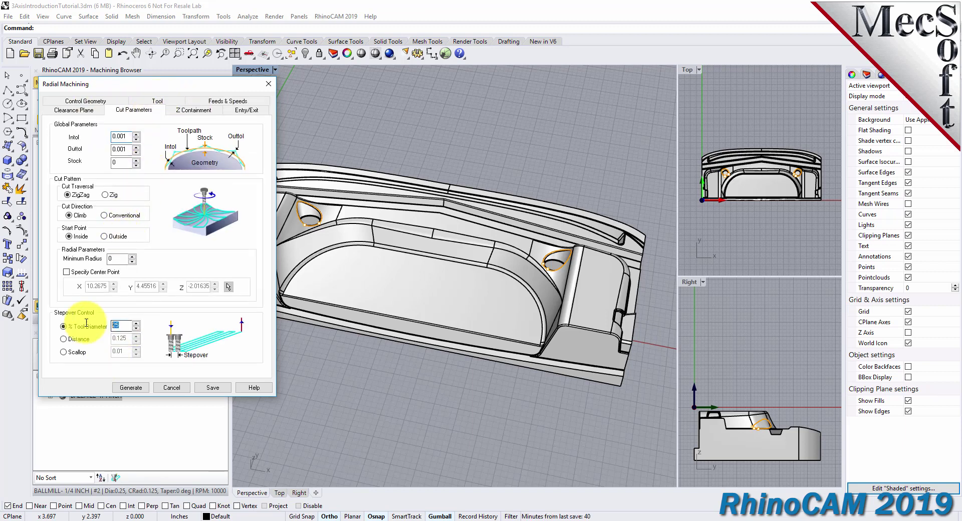
text(15)
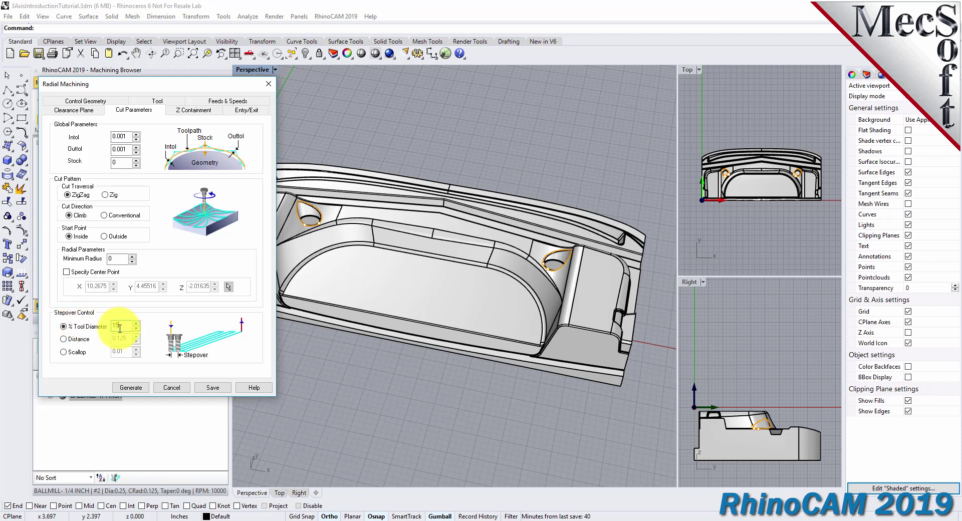
click(131, 387)
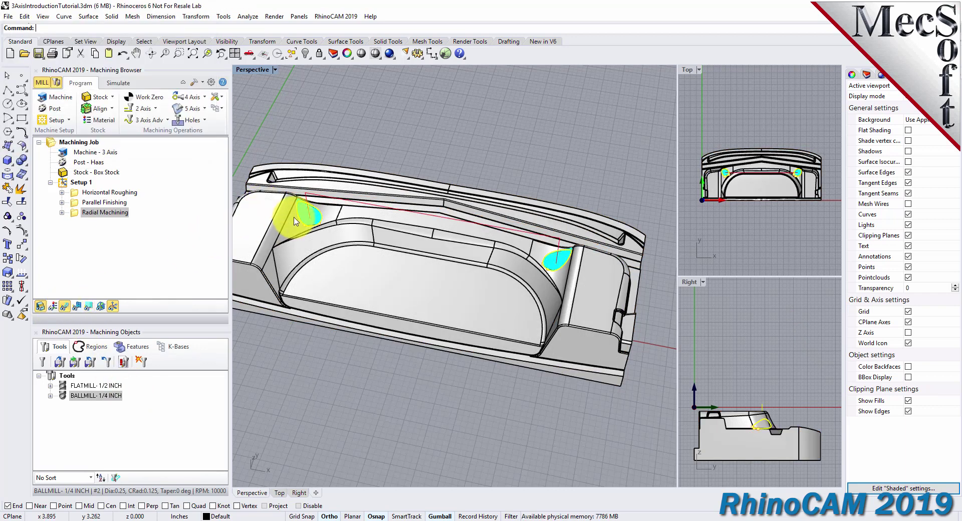
scroll(308, 214, up, 10)
right_drag(344, 254, 361, 236)
right_drag(354, 346, 358, 303)
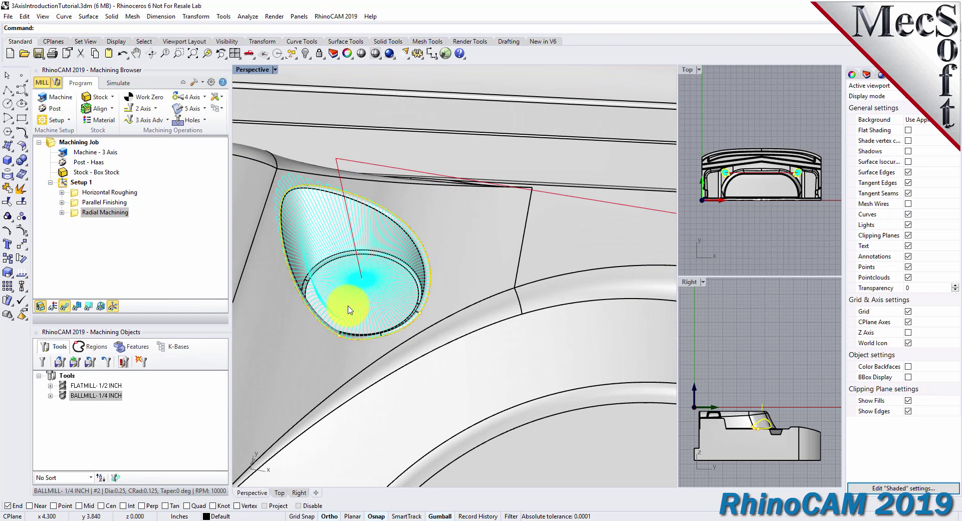
scroll(354, 299, down, 5)
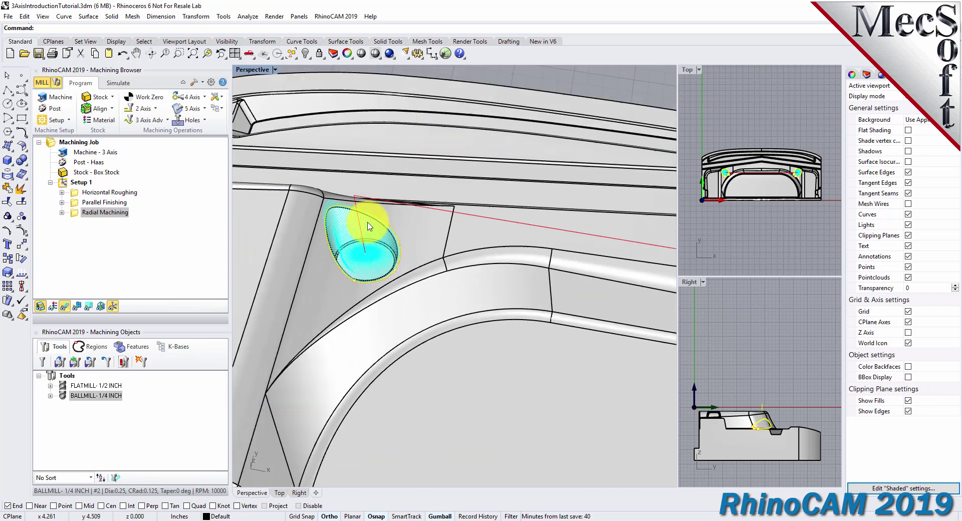
right_drag(477, 269, 457, 235)
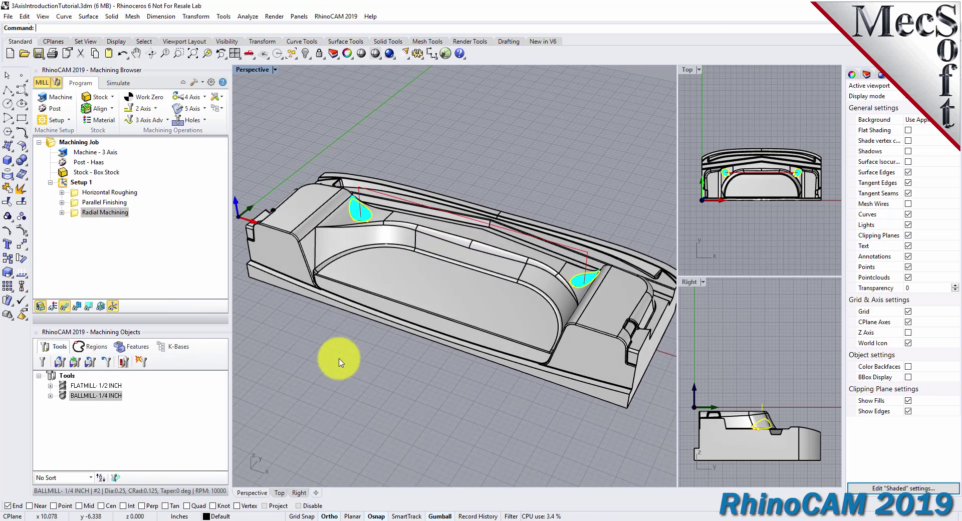
Step: Post-process Setup 1 with the Haas post to 3AxisIntroductionTutorial_Setup 1.nc, close the G-code file after viewing it and deselect the recess edges
click(65, 183)
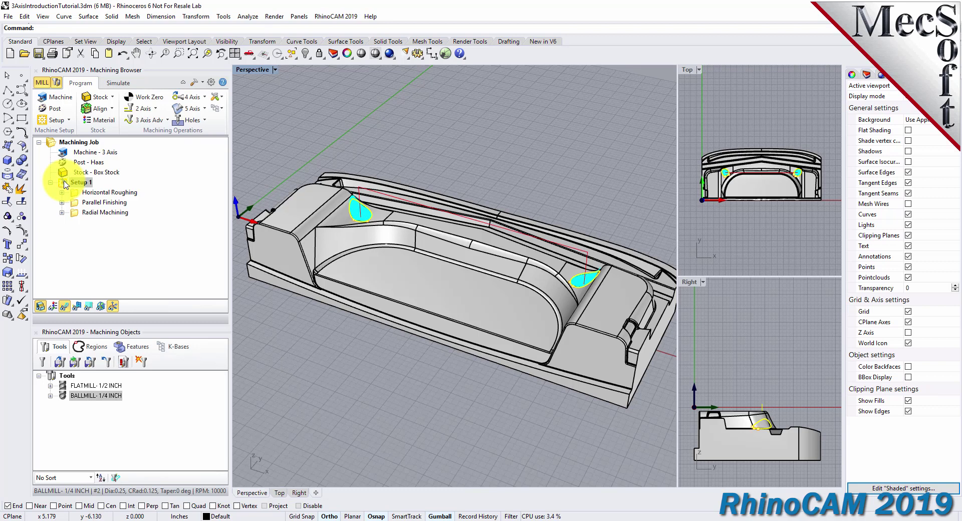
right_click(78, 182)
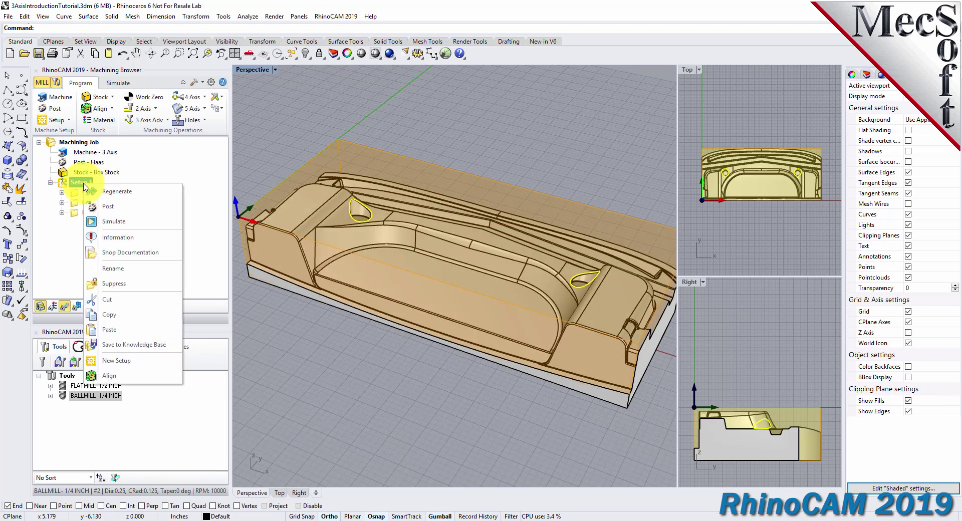
click(131, 203)
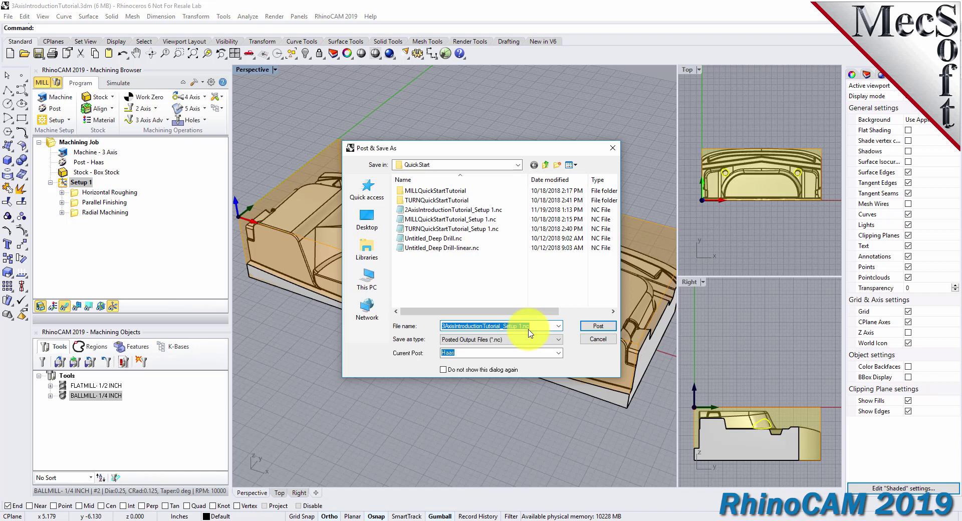
click(598, 326)
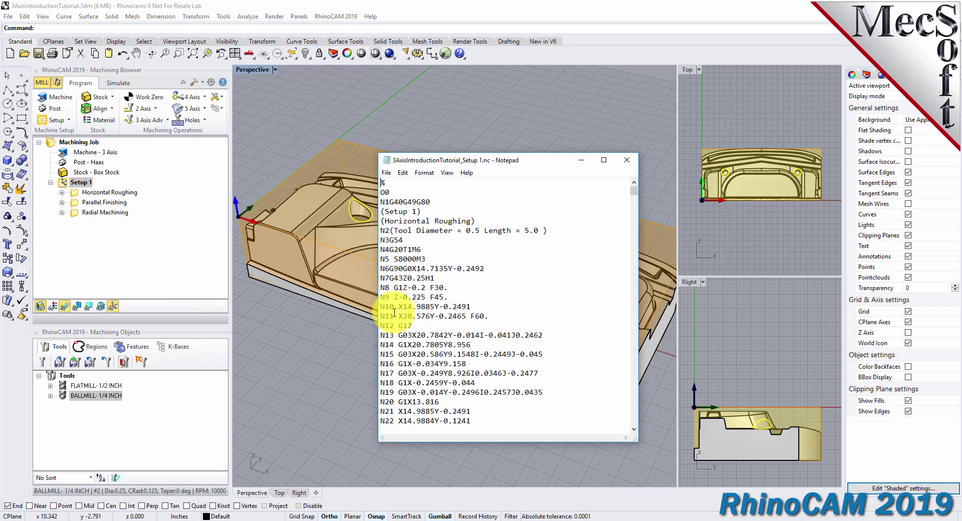
mouse_move(634, 189)
mouse_down()
mouse_move(633, 381)
mouse_move(639, 185)
mouse_up()
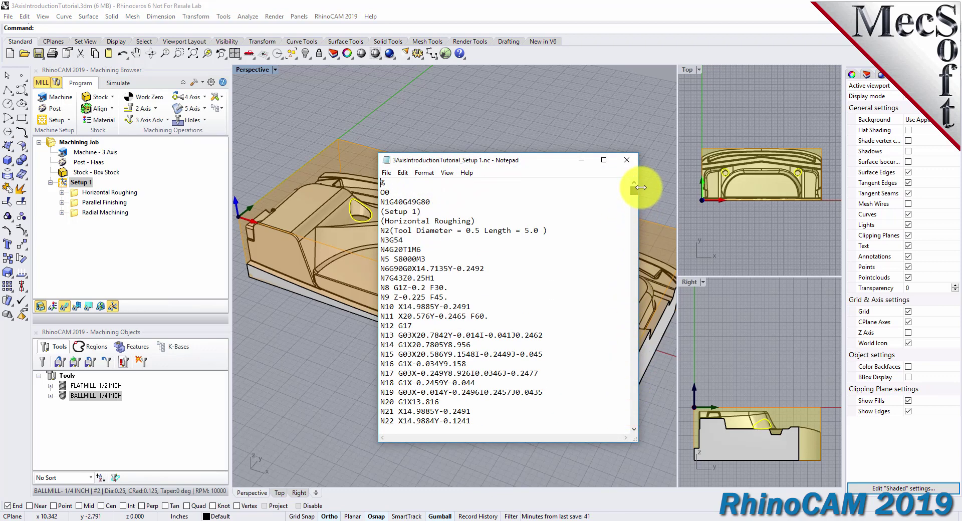
click(627, 159)
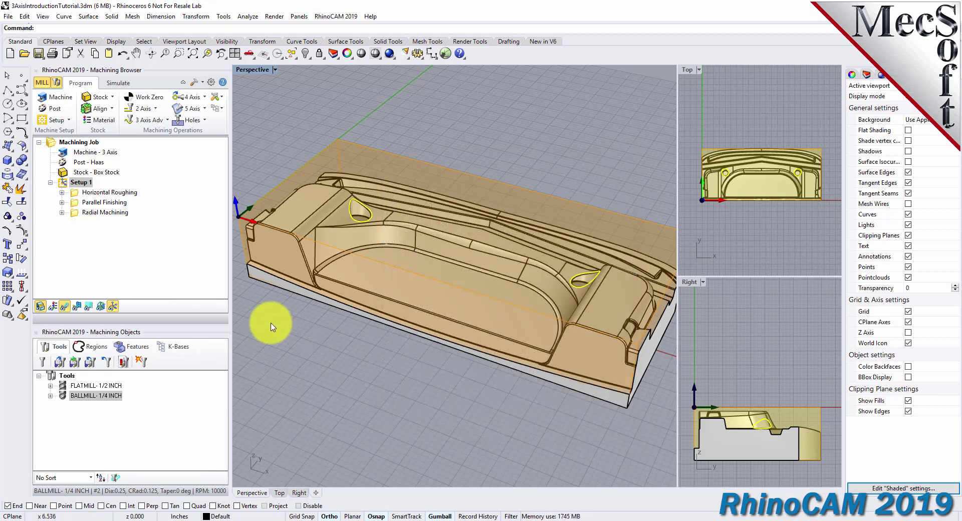
click(294, 319)
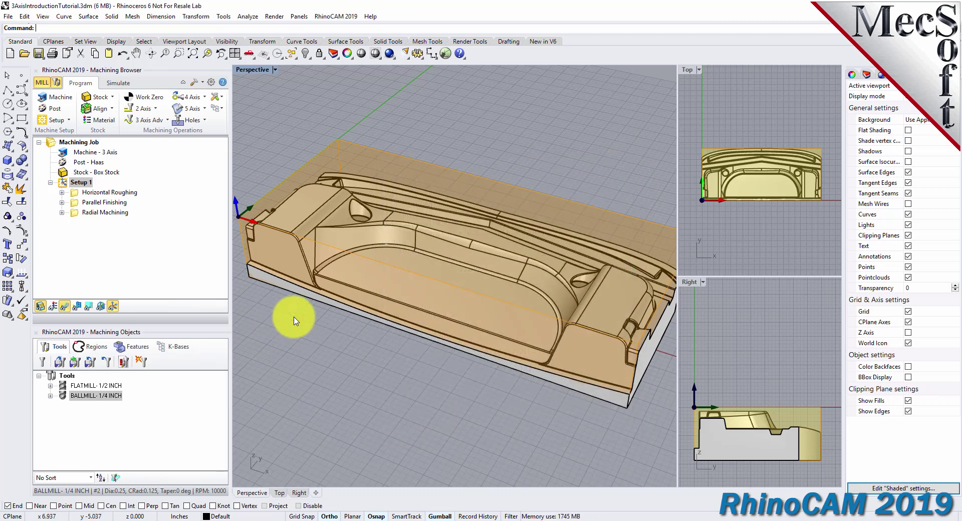
Step: Review the machining operations information for Setup 1, checking the tool, feed and machine time of each operation and the setup total
click(84, 85)
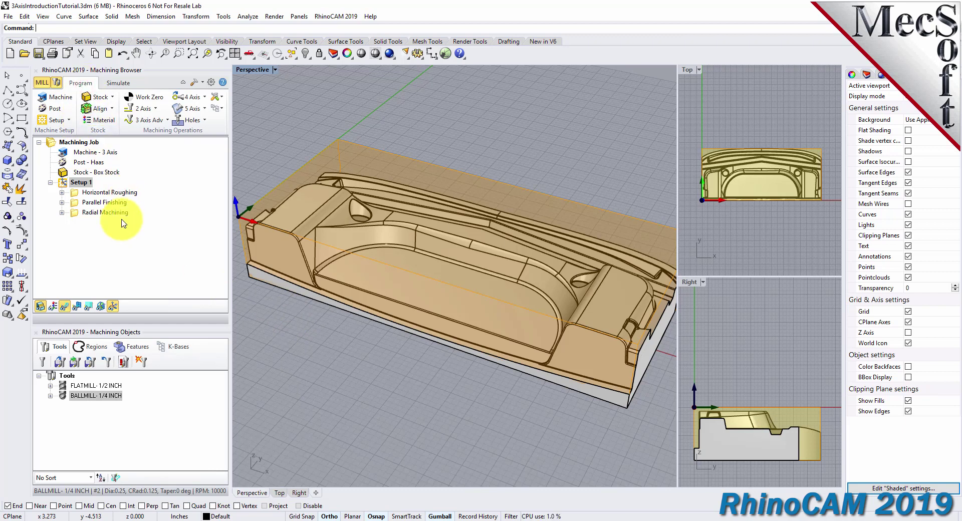
right_click(89, 186)
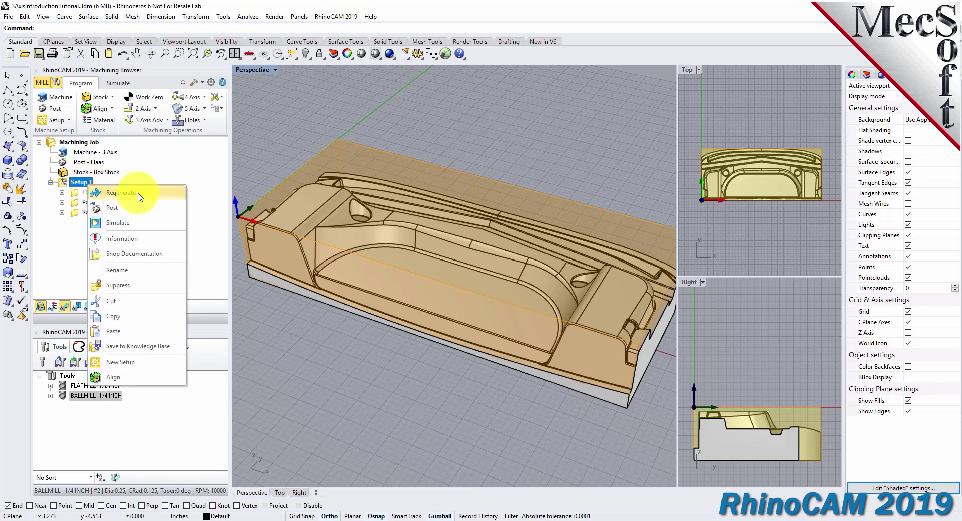
click(154, 243)
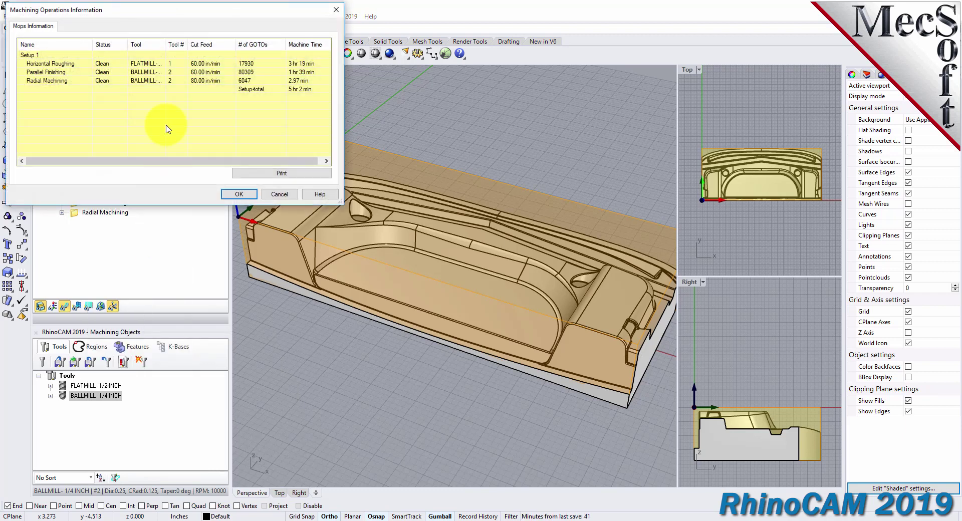
drag(155, 12, 393, 146)
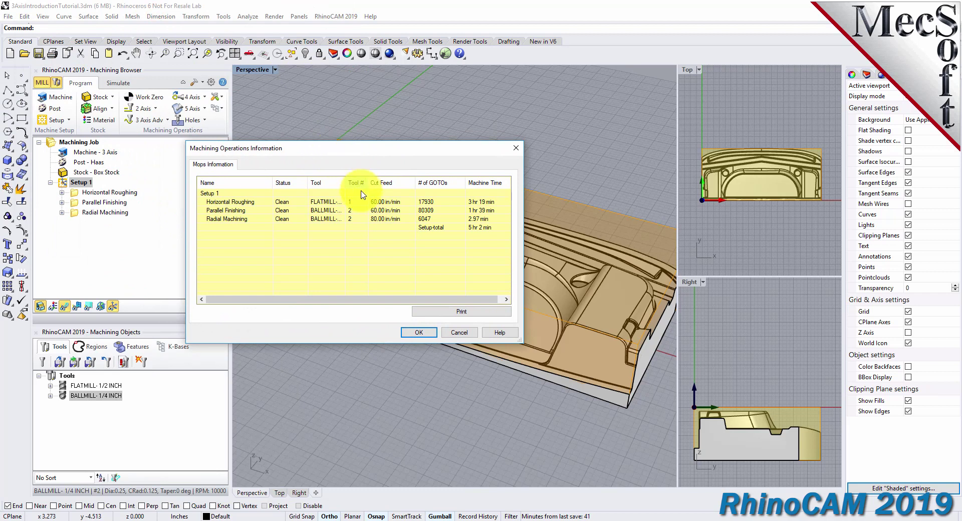
click(239, 201)
click(240, 210)
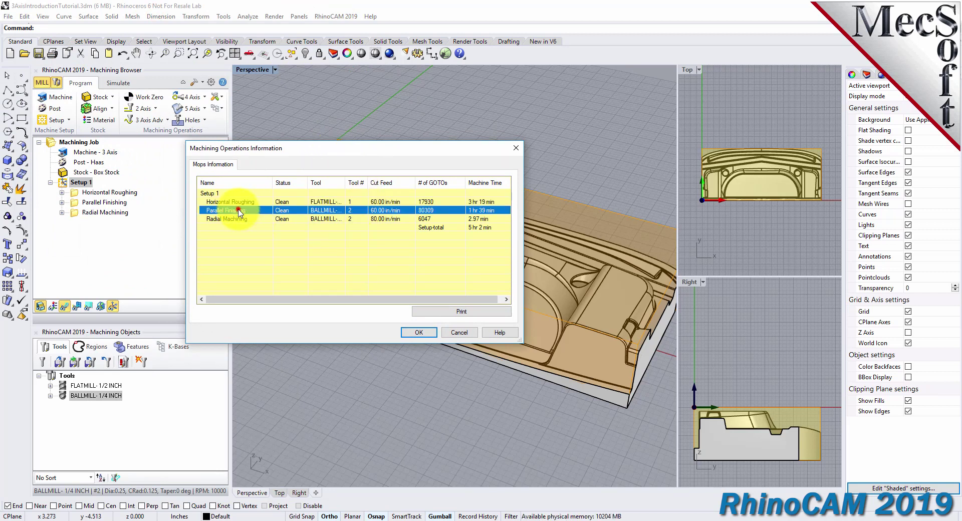
click(238, 221)
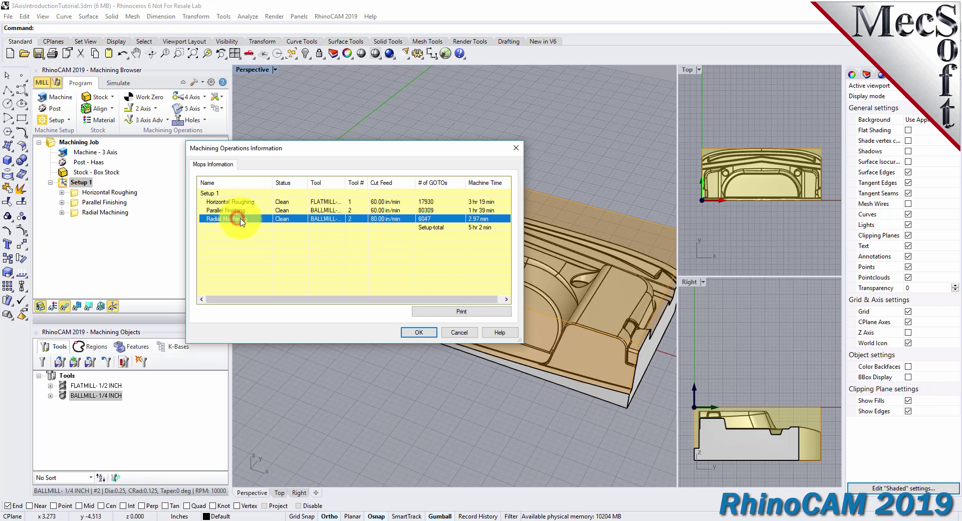
click(490, 227)
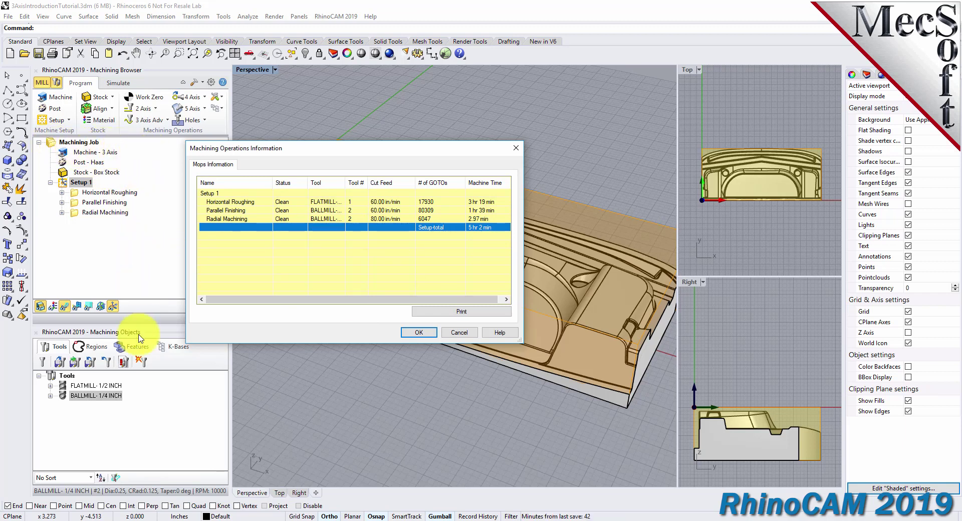
click(418, 332)
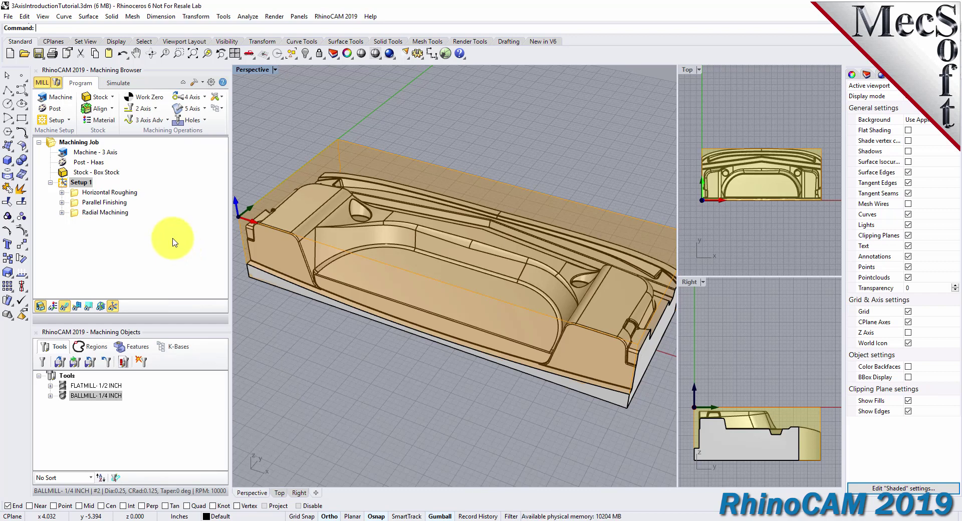
Step: Generate shop documentation for Setup 1 with the Template2 output template and save it as 3AxisIntroductionTutorial.htm
click(56, 182)
right_click(81, 183)
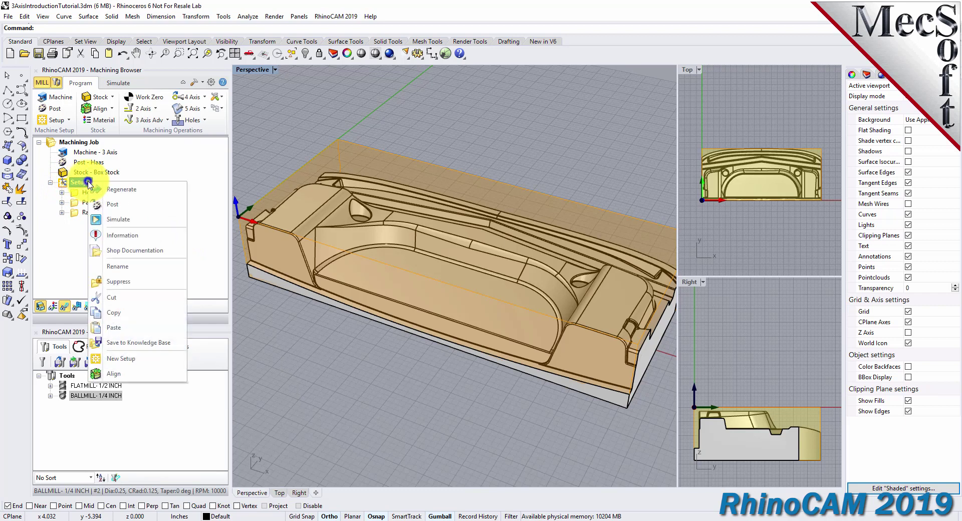
click(179, 251)
click(558, 353)
click(465, 374)
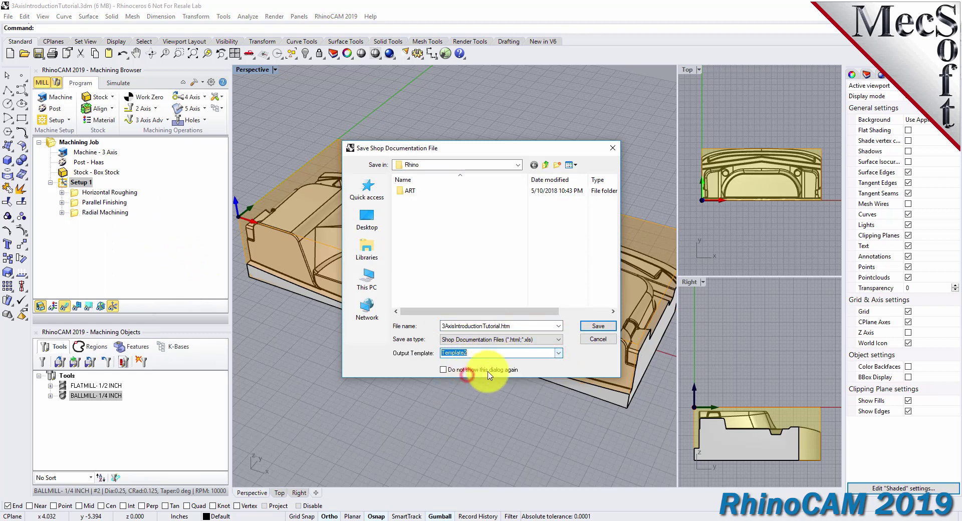
click(598, 325)
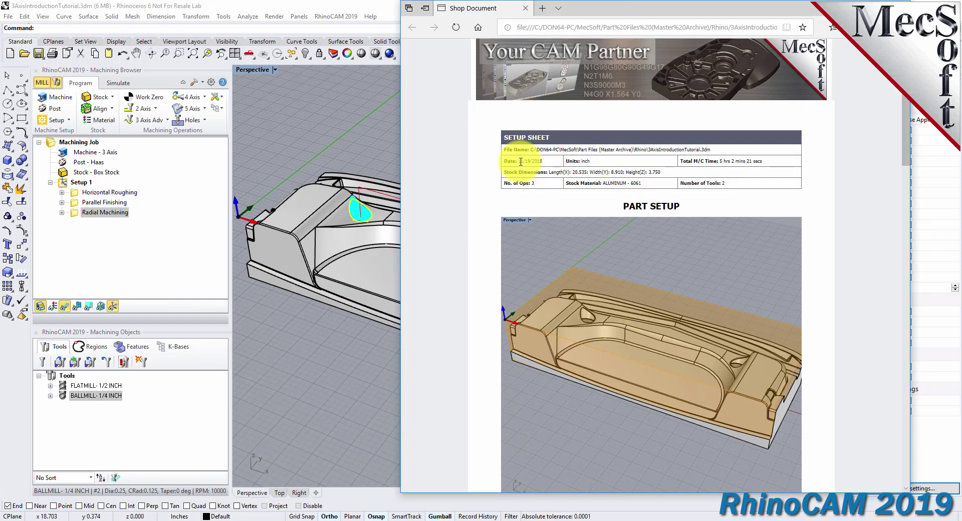
Step: Examine the shop document, checking the stock dimensions in the setup sheet and the details and toolpath image of each machining operation
drag(504, 173, 707, 179)
scroll(690, 199, down, 5)
scroll(690, 199, down, 12)
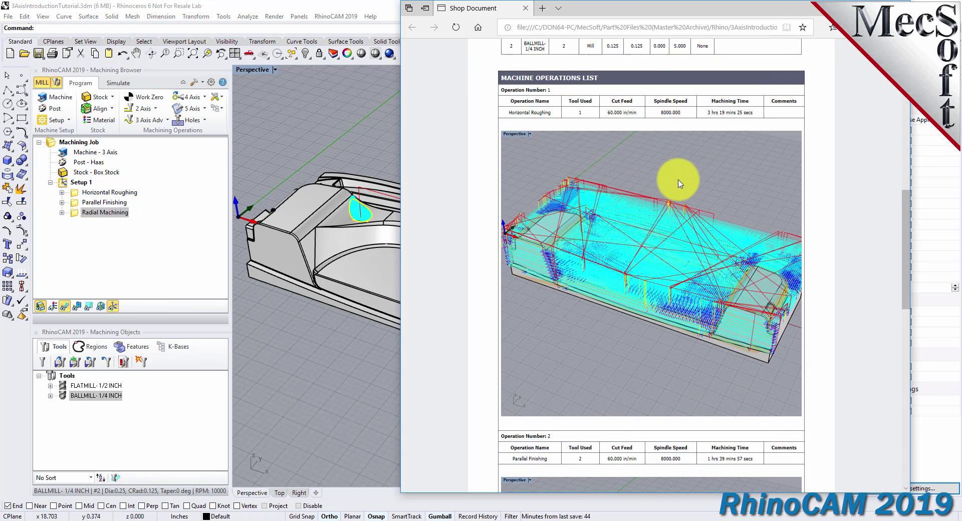
scroll(677, 183, down, 4)
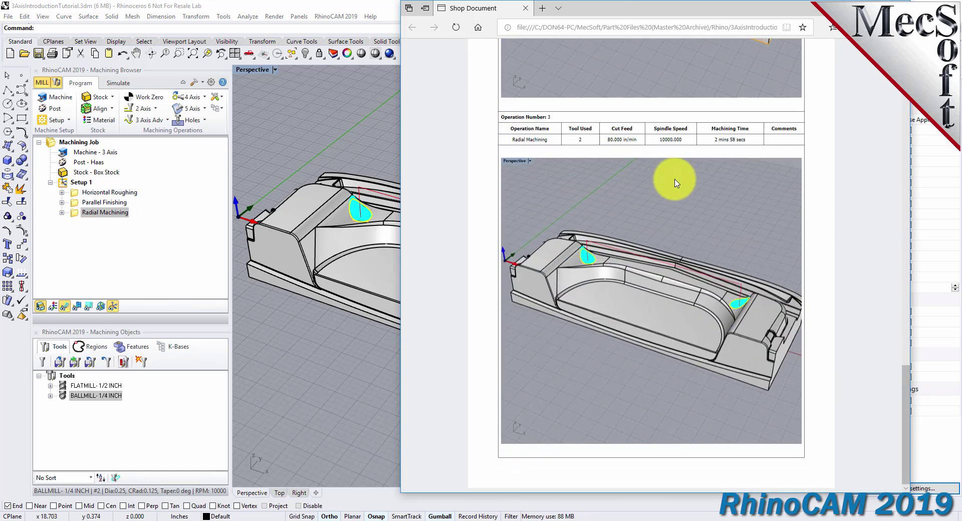
scroll(727, 218, up, 6)
scroll(752, 230, up, 12)
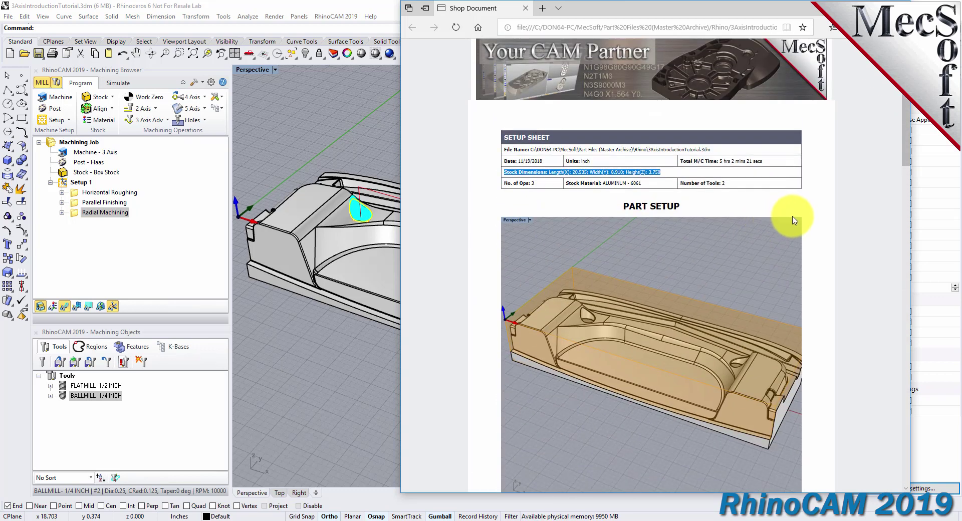
click(794, 215)
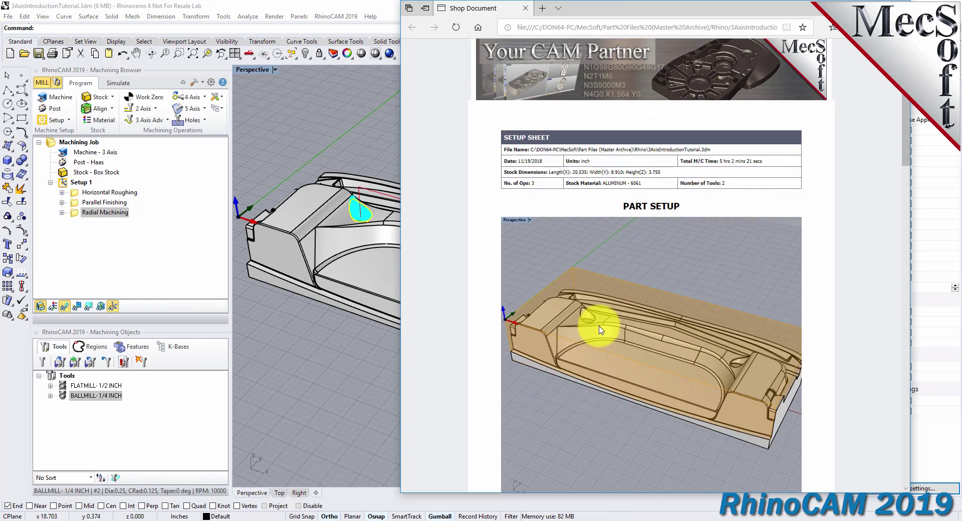